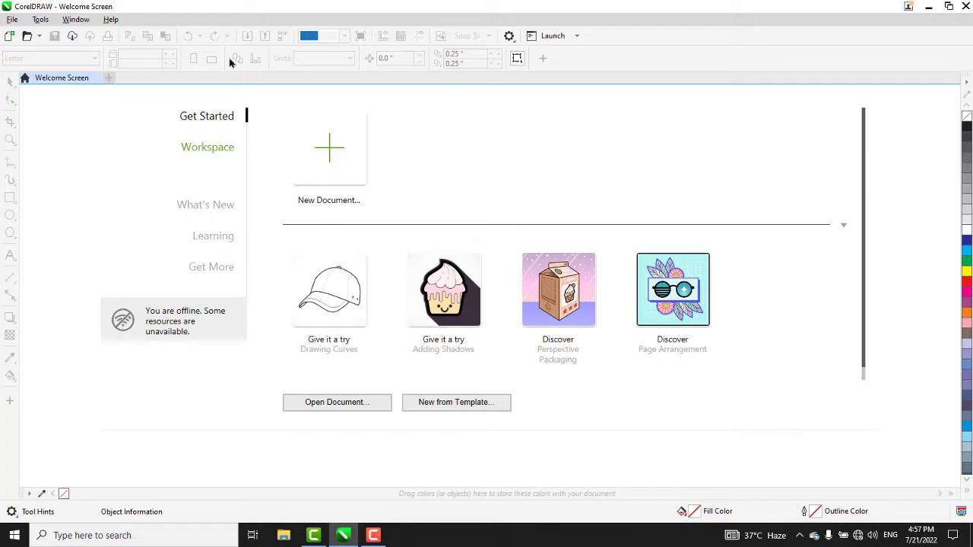
Create a custom 8.6 by 11.1 inch CMYK document at 300 dpi and draw a rectangle about 3.27 by 3.08 inches beside the page.
{"action": "left_click", "coordinate": [332, 156]}
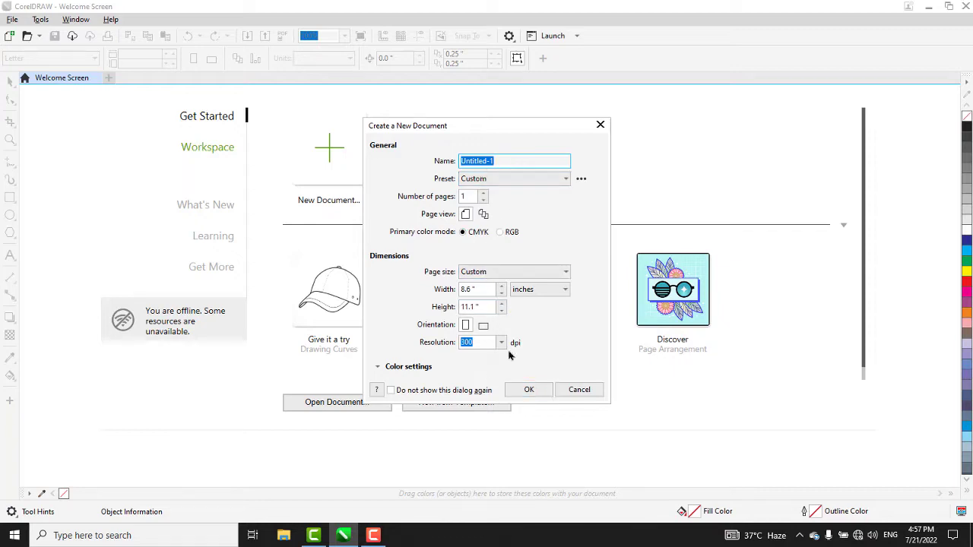
{"action": "left_click", "coordinate": [528, 390]}
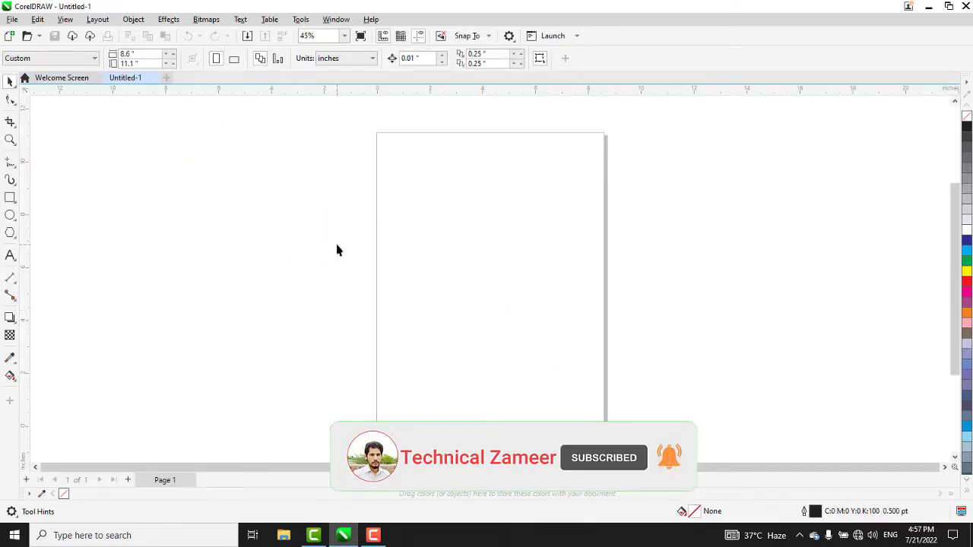
{"action": "left_click", "coordinate": [9, 199]}
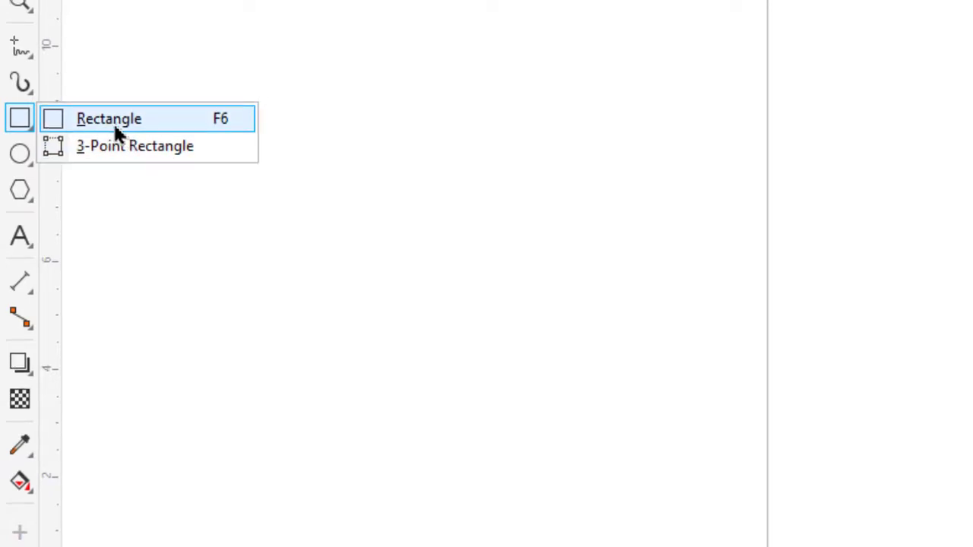
{"action": "left_click", "coordinate": [118, 130]}
{"action": "left_click_drag", "start_coordinate": [374, 60], "coordinate": [544, 212]}
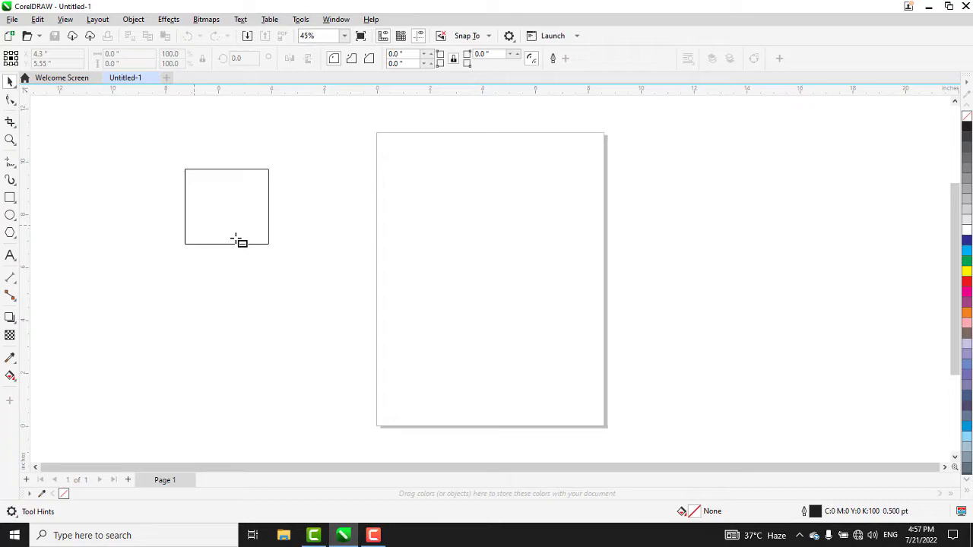
{"action": "mouse_move", "coordinate": [236, 241]}
{"action": "left_mouse_down"}
{"action": "mouse_move", "coordinate": [240, 212]}
{"action": "mouse_move", "coordinate": [270, 179]}
{"action": "mouse_move", "coordinate": [315, 249]}
{"action": "mouse_move", "coordinate": [190, 245]}
{"action": "mouse_move", "coordinate": [233, 216]}
{"action": "mouse_move", "coordinate": [321, 194]}
{"action": "mouse_move", "coordinate": [322, 255]}
{"action": "mouse_move", "coordinate": [299, 312]}
{"action": "mouse_move", "coordinate": [213, 274]}
{"action": "mouse_move", "coordinate": [208, 230]}
{"action": "mouse_move", "coordinate": [361, 221]}
{"action": "mouse_move", "coordinate": [346, 206]}
{"action": "mouse_move", "coordinate": [355, 334]}
{"action": "mouse_move", "coordinate": [543, 291]}
{"action": "mouse_move", "coordinate": [722, 223]}
{"action": "mouse_move", "coordinate": [471, 196]}
{"action": "mouse_move", "coordinate": [244, 245]}
{"action": "mouse_move", "coordinate": [271, 251]}
{"action": "left_mouse_up"}
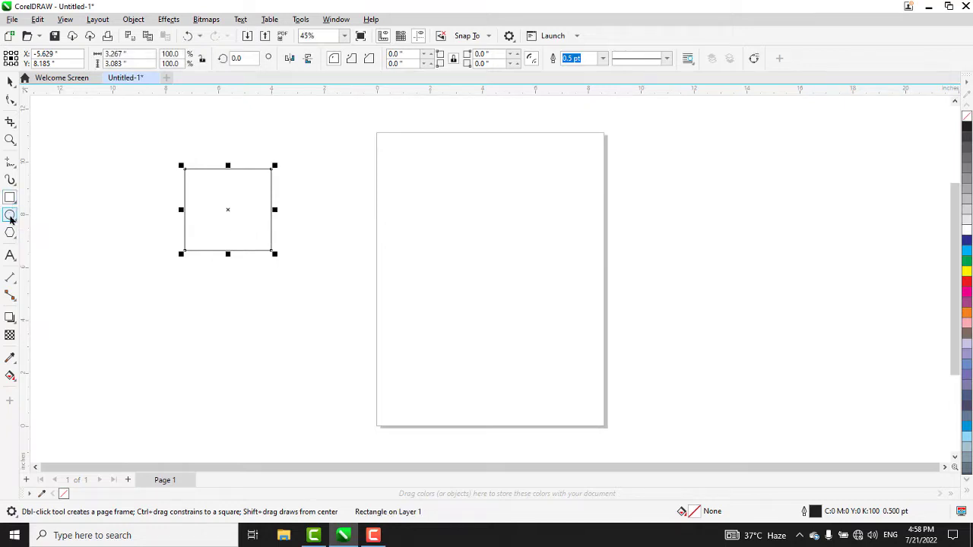
Draw an ellipse about 4.63 by 4.28 inches overlapping the left edge of the page.
{"action": "left_click", "coordinate": [10, 217]}
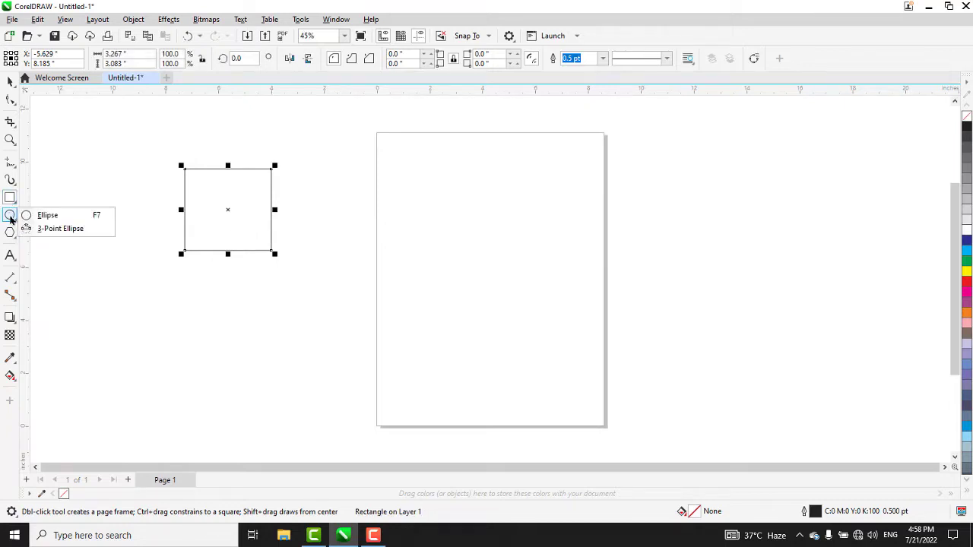
{"action": "left_click", "coordinate": [61, 216]}
{"action": "left_click_drag", "start_coordinate": [324, 165], "coordinate": [454, 286]}
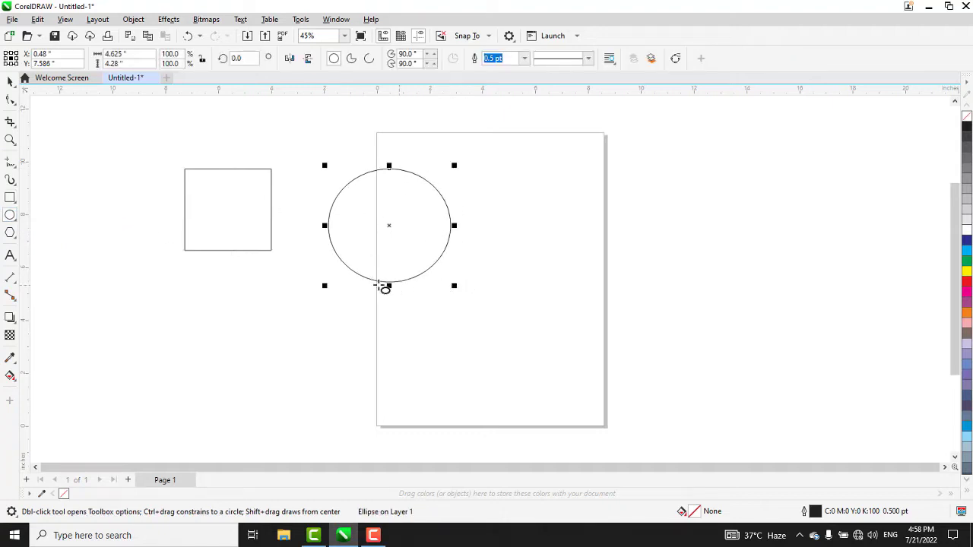
Draw a five-sided polygon about 2.67 by 2.1 inches beside the page, below the rectangle and ellipse.
{"action": "left_click", "coordinate": [11, 235]}
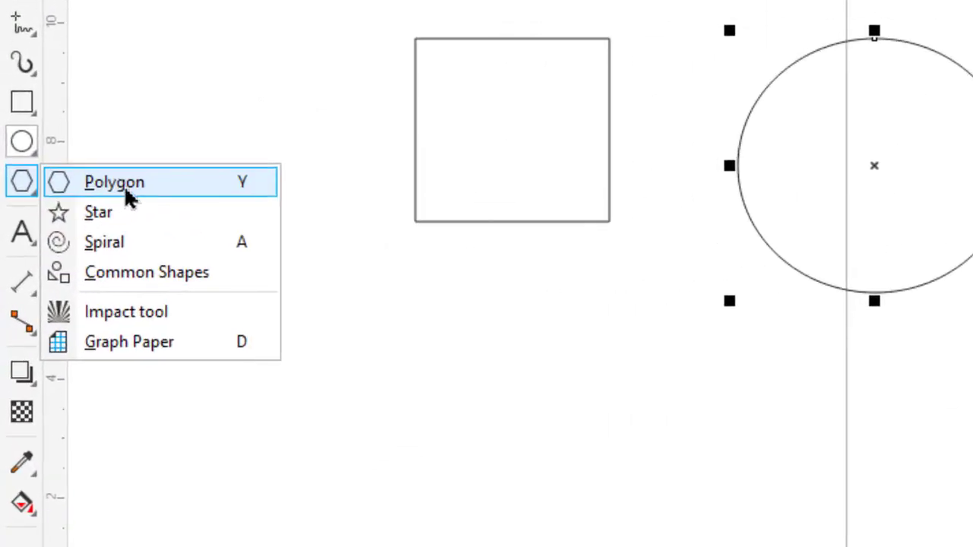
{"action": "left_click", "coordinate": [51, 233]}
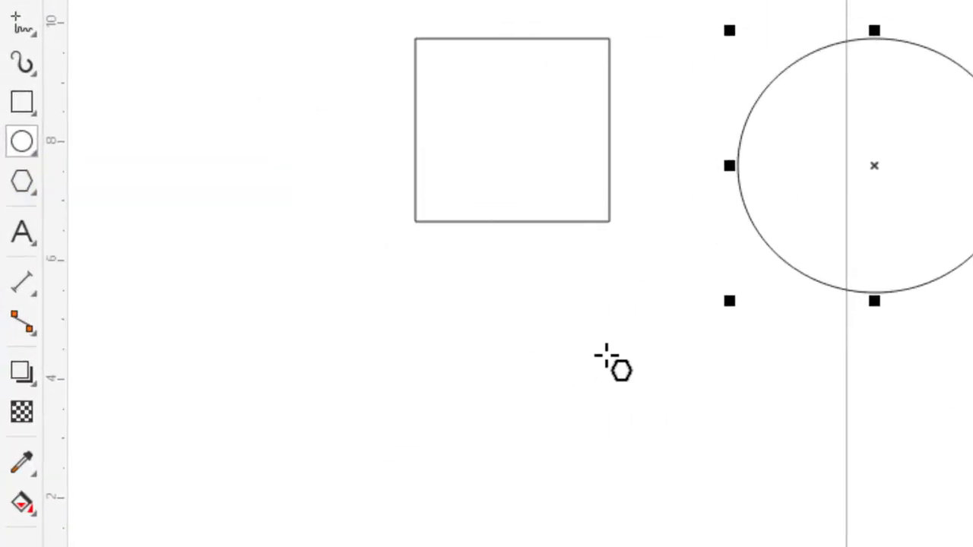
{"action": "mouse_move", "coordinate": [628, 335]}
{"action": "left_mouse_down"}
{"action": "mouse_move", "coordinate": [745, 454]}
{"action": "mouse_move", "coordinate": [790, 467]}
{"action": "left_mouse_up"}
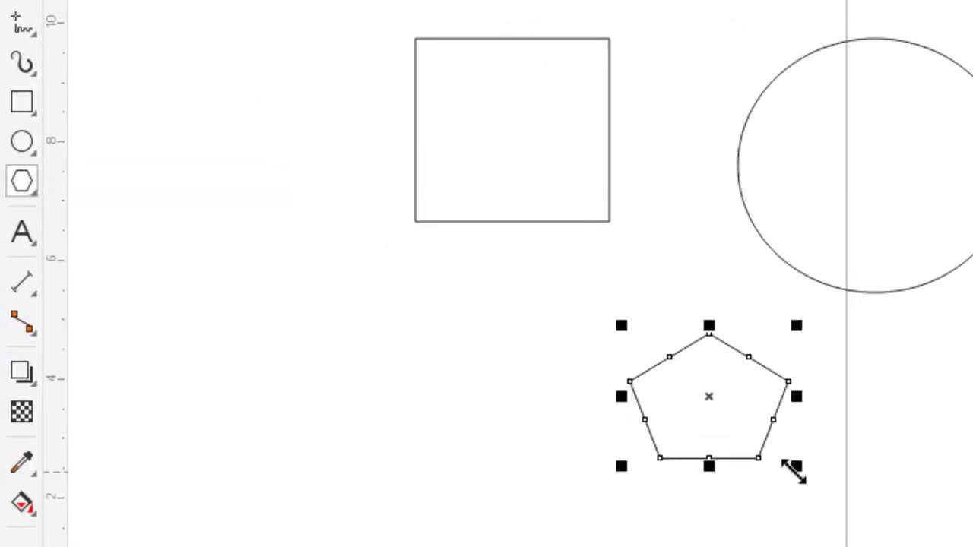
Draw a five-pointed star about 3.98 by 3.87 inches between the rectangle and the ellipse, overlapping the ellipse.
{"action": "left_click", "coordinate": [34, 196]}
{"action": "left_click", "coordinate": [179, 228]}
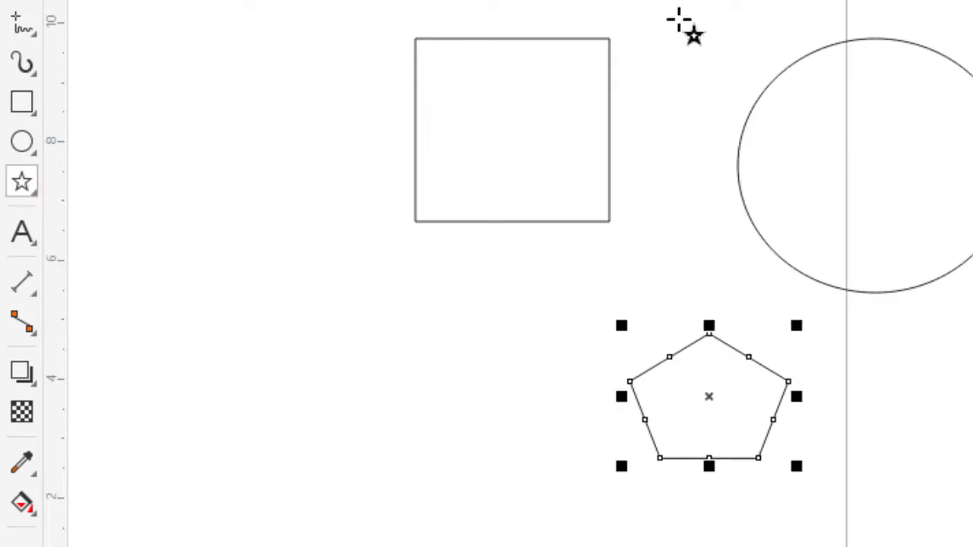
{"action": "mouse_move", "coordinate": [675, 16]}
{"action": "left_mouse_down"}
{"action": "mouse_move", "coordinate": [828, 139]}
{"action": "mouse_move", "coordinate": [914, 243]}
{"action": "left_mouse_up"}
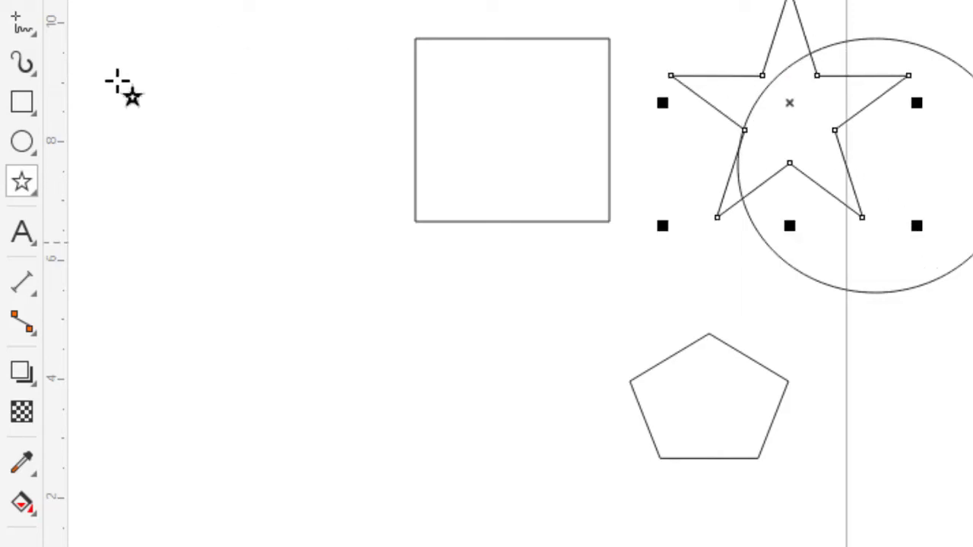
Draw a spiral about 5.48 by 4.65 inches below the rectangle, overlapping the pentagon.
{"action": "left_click", "coordinate": [21, 181]}
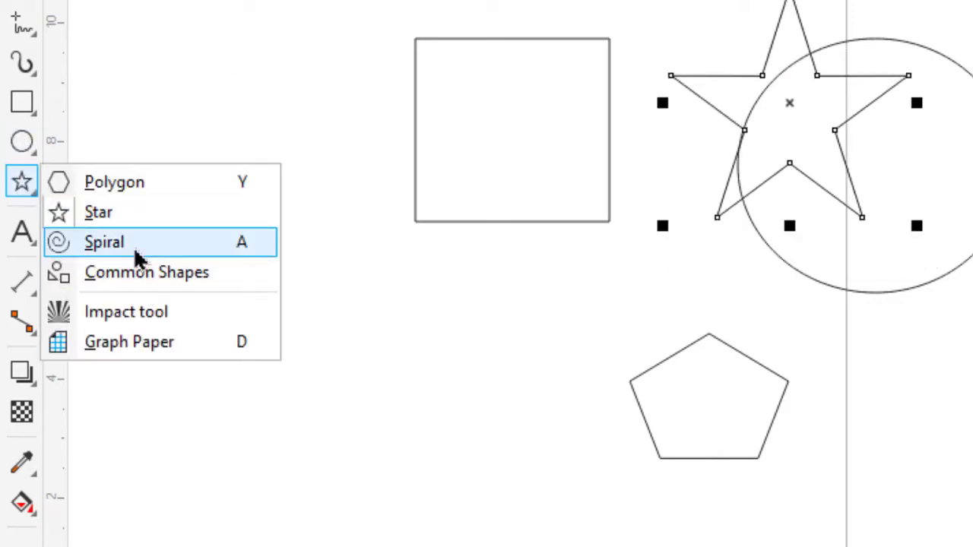
{"action": "left_click", "coordinate": [137, 252]}
{"action": "left_click_drag", "start_coordinate": [434, 293], "coordinate": [757, 541]}
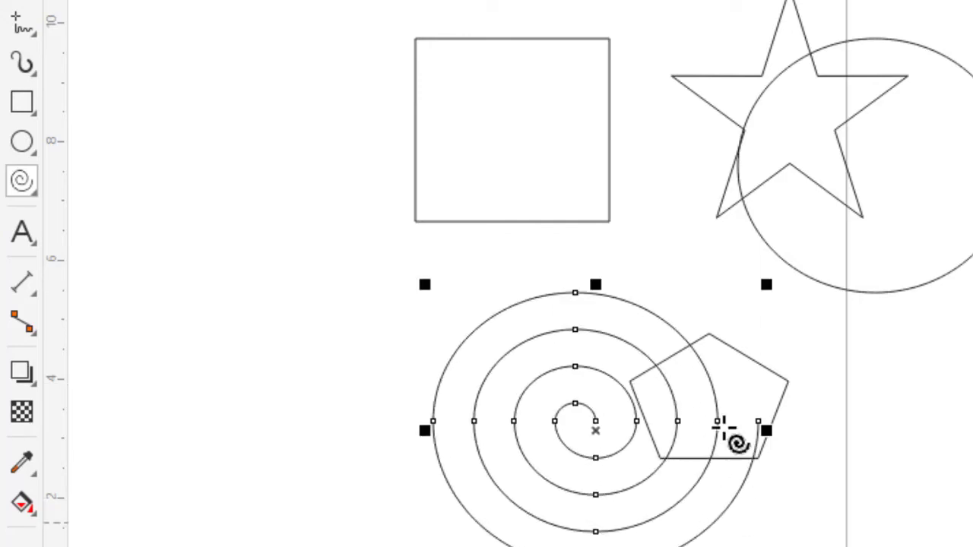
Draw a right-arrow common shape about 7.41 by 3.36 inches on the lower page and reshape it to lengthen its head.
{"action": "left_click", "coordinate": [24, 190]}
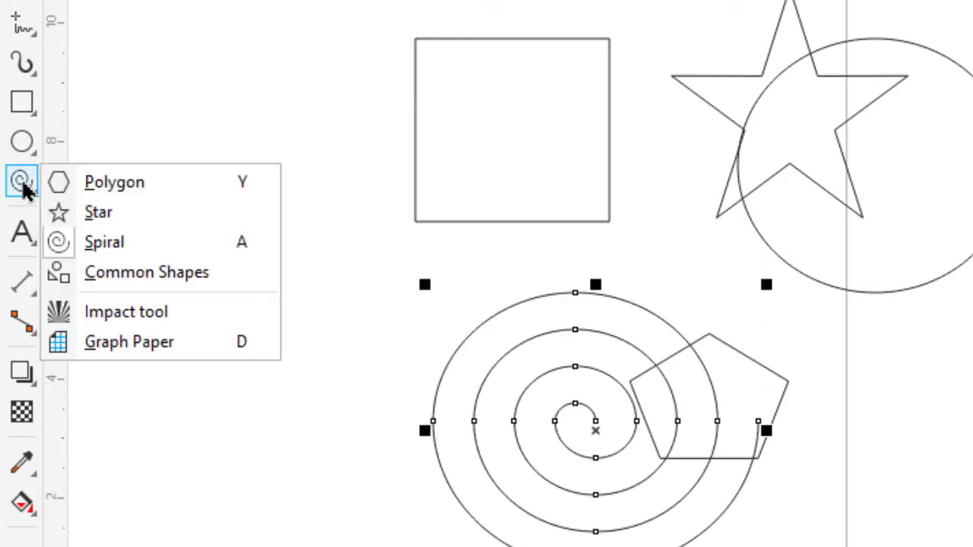
{"action": "left_click", "coordinate": [145, 273]}
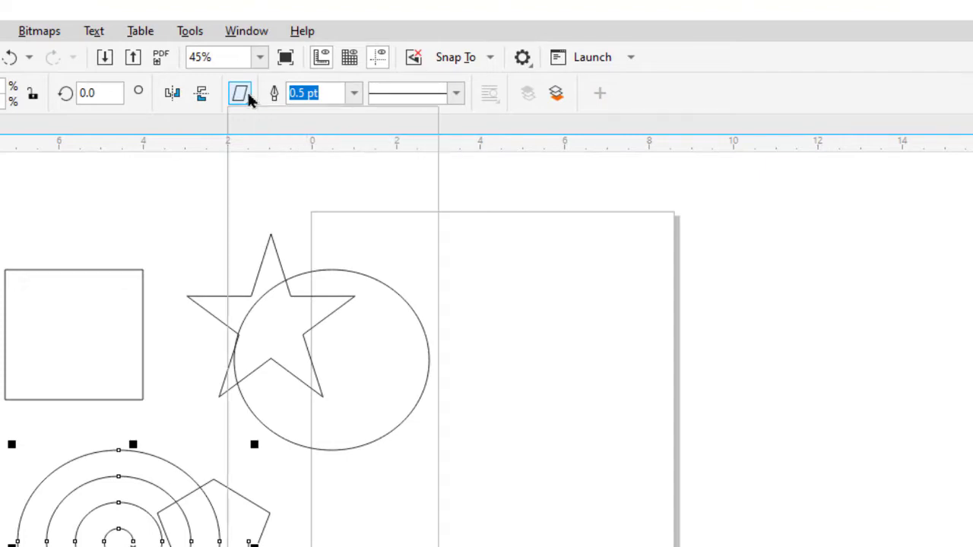
{"action": "left_click", "coordinate": [243, 93]}
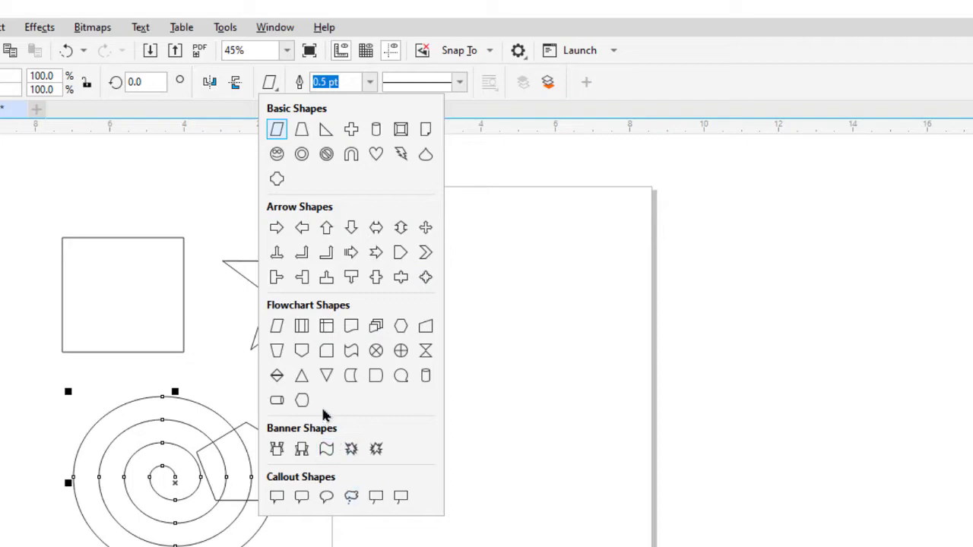
{"action": "left_click", "coordinate": [276, 228]}
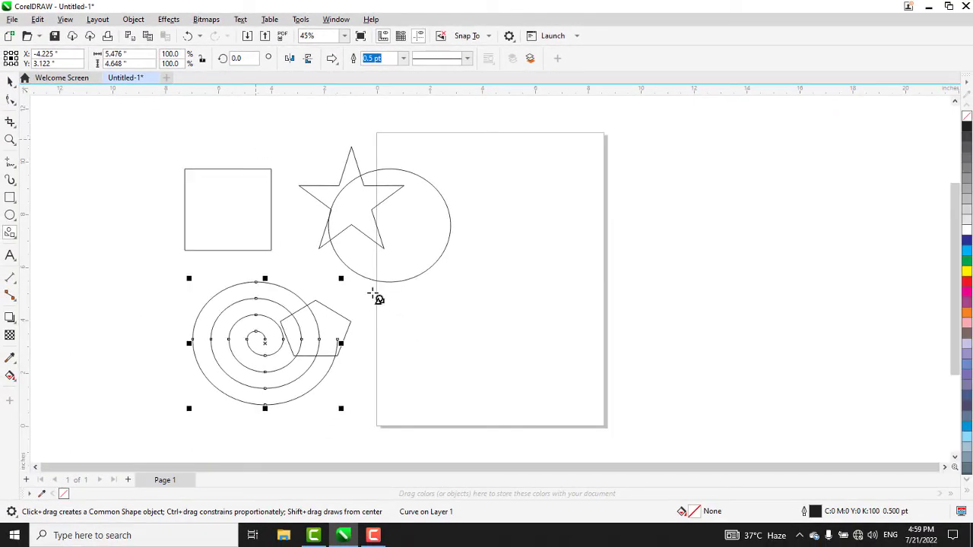
{"action": "left_click_drag", "start_coordinate": [373, 297], "coordinate": [577, 394]}
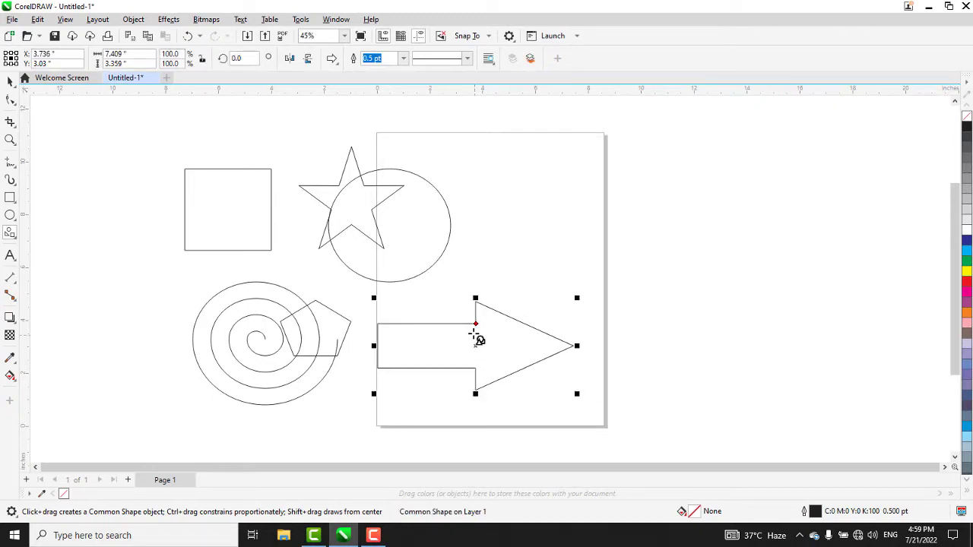
{"action": "left_click_drag", "start_coordinate": [477, 327], "coordinate": [453, 325]}
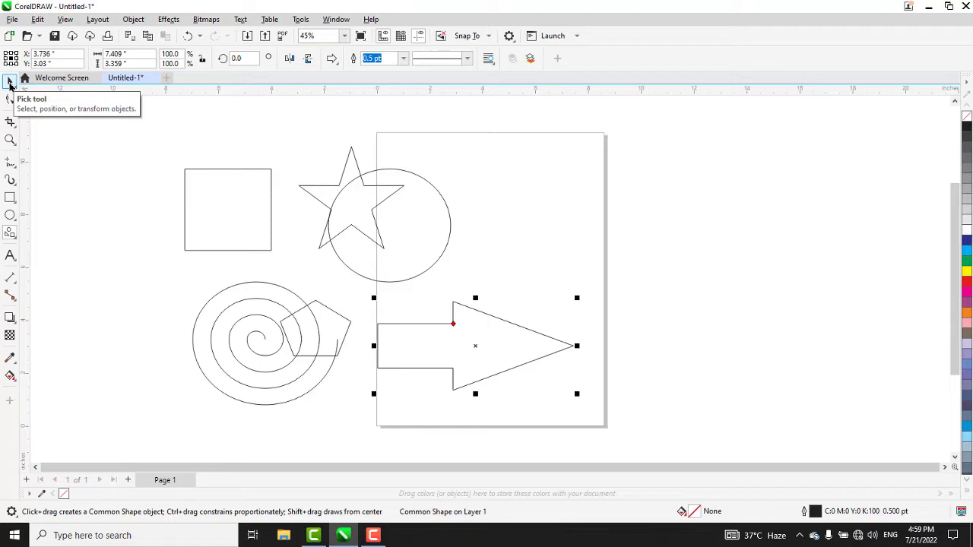
Spread the shapes apart: the rectangle onto the page, the star to its left, and the ellipse, arrow and spiral toward its right.
{"action": "left_click", "coordinate": [10, 82]}
{"action": "left_click_drag", "start_coordinate": [247, 232], "coordinate": [538, 230]}
{"action": "left_click_drag", "start_coordinate": [377, 208], "coordinate": [280, 217]}
{"action": "left_click_drag", "start_coordinate": [406, 221], "coordinate": [662, 204]}
{"action": "left_click_drag", "start_coordinate": [551, 333], "coordinate": [745, 322]}
{"action": "left_click_drag", "start_coordinate": [716, 204], "coordinate": [762, 206]}
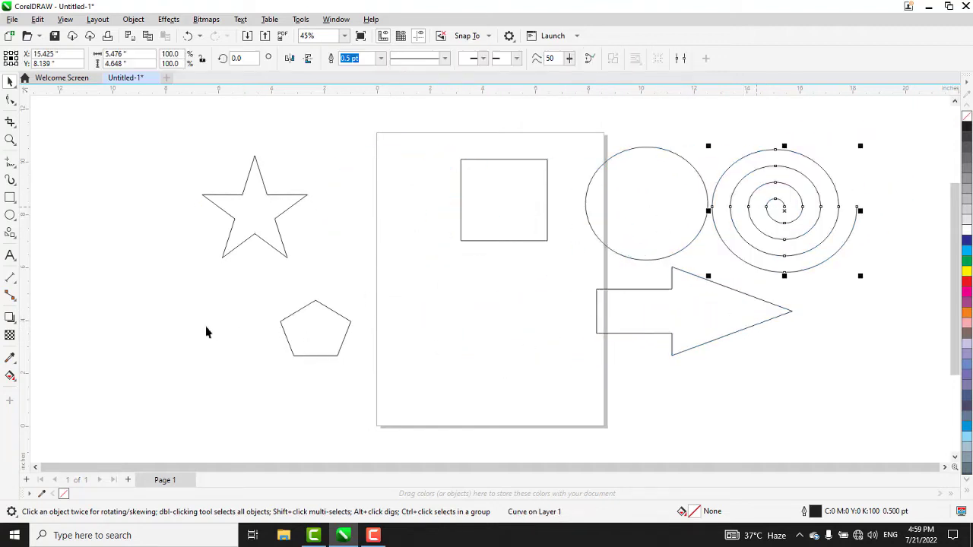
Reposition the pentagon right of the arrow tip, the star over the arrowhead, and the rectangle lower on the page.
{"action": "left_click_drag", "start_coordinate": [342, 334], "coordinate": [857, 317]}
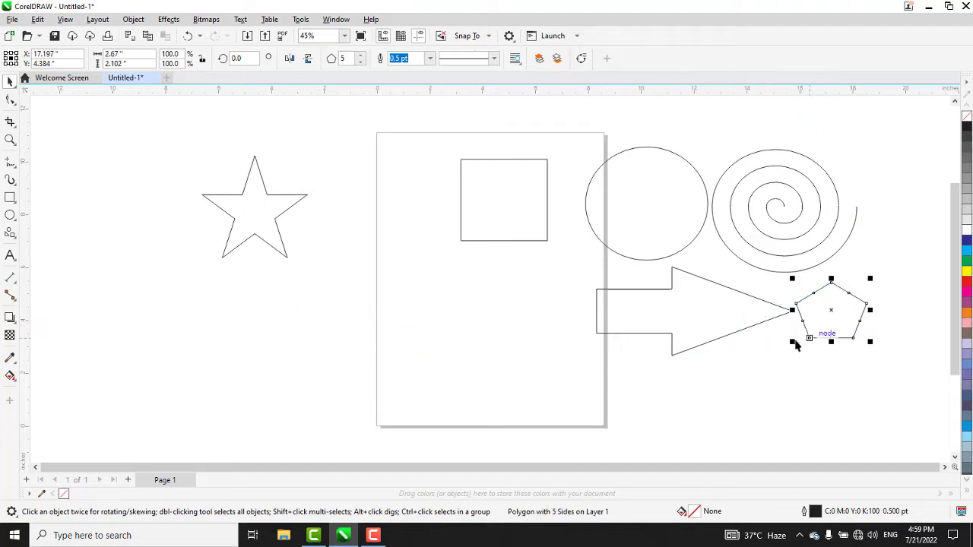
{"action": "left_click_drag", "start_coordinate": [282, 222], "coordinate": [721, 336]}
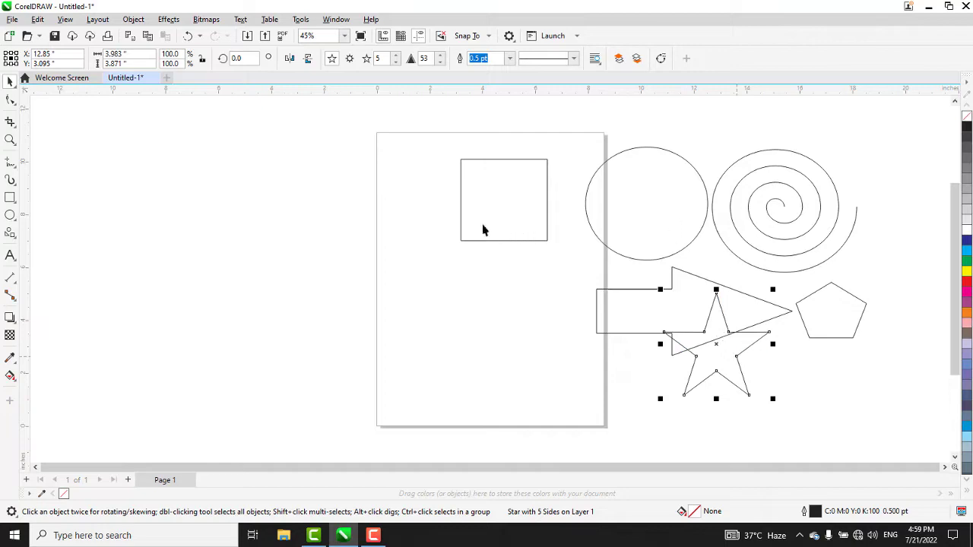
{"action": "left_click_drag", "start_coordinate": [483, 229], "coordinate": [526, 297]}
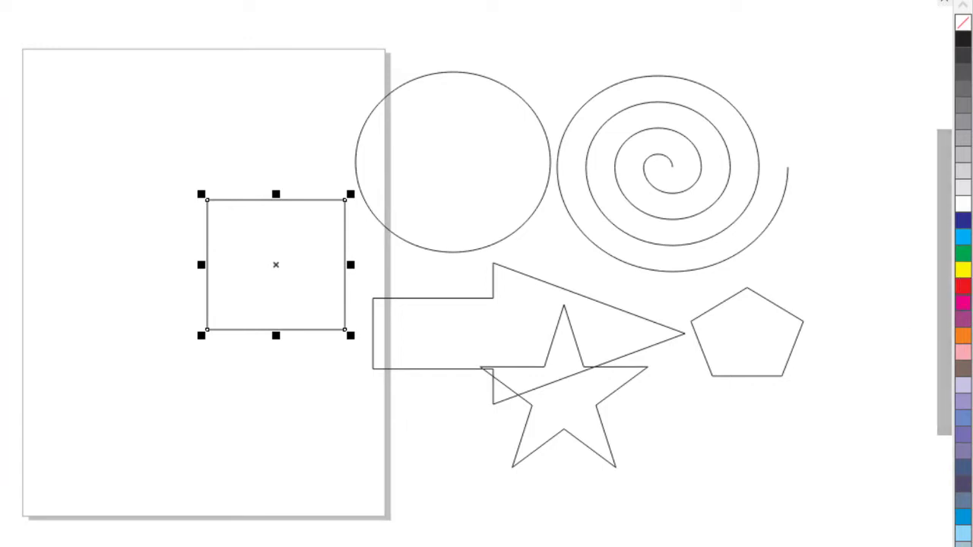
Fill the rectangle with dark blue and the ellipse with yellow.
{"action": "left_click", "coordinate": [962, 222]}
{"action": "left_click", "coordinate": [546, 183]}
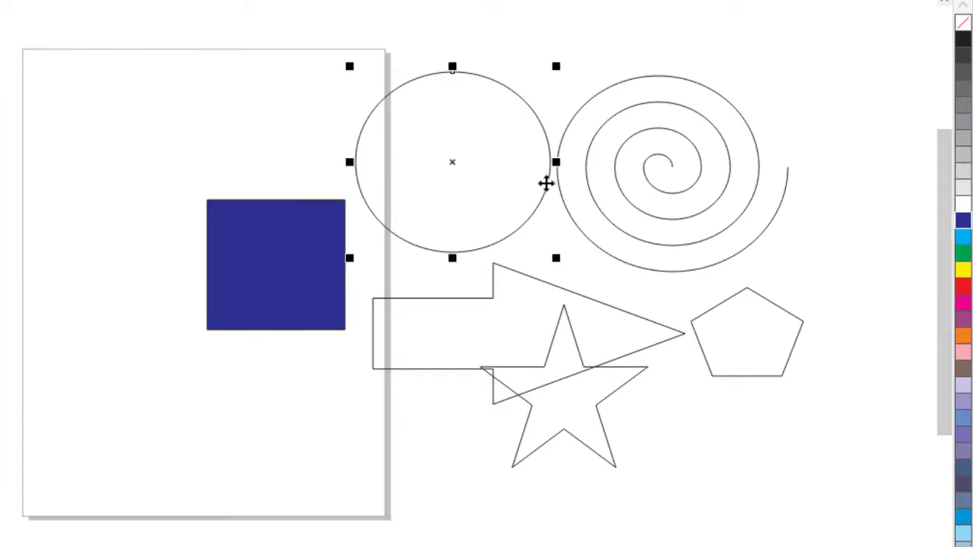
{"action": "left_click", "coordinate": [963, 269]}
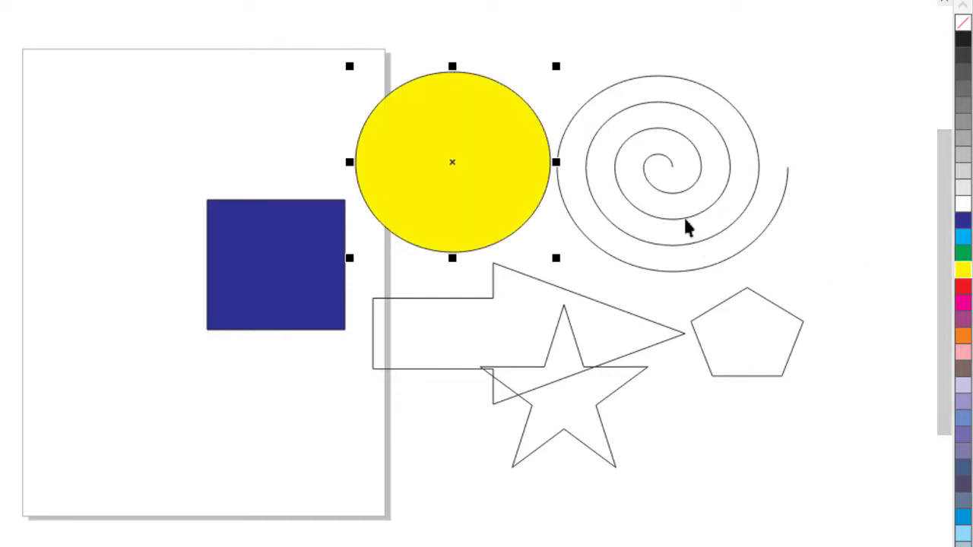
Move the arrow directly below the blue rectangle and fill it with red.
{"action": "left_click", "coordinate": [476, 337]}
{"action": "left_click_drag", "start_coordinate": [474, 322], "coordinate": [307, 411]}
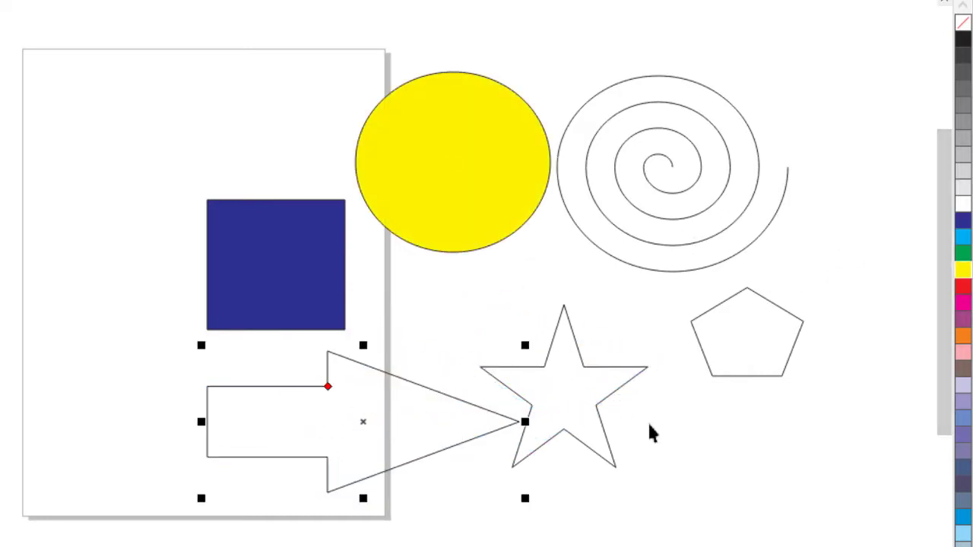
{"action": "left_click", "coordinate": [964, 289]}
Fill the star with orange and the pentagon with brown.
{"action": "left_click", "coordinate": [586, 386]}
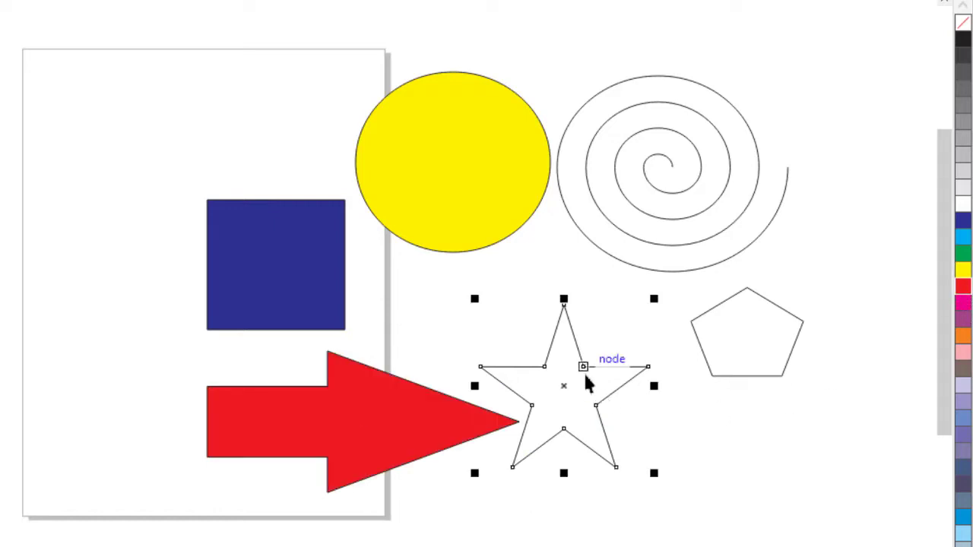
{"action": "left_click", "coordinate": [963, 337]}
{"action": "left_click", "coordinate": [783, 346]}
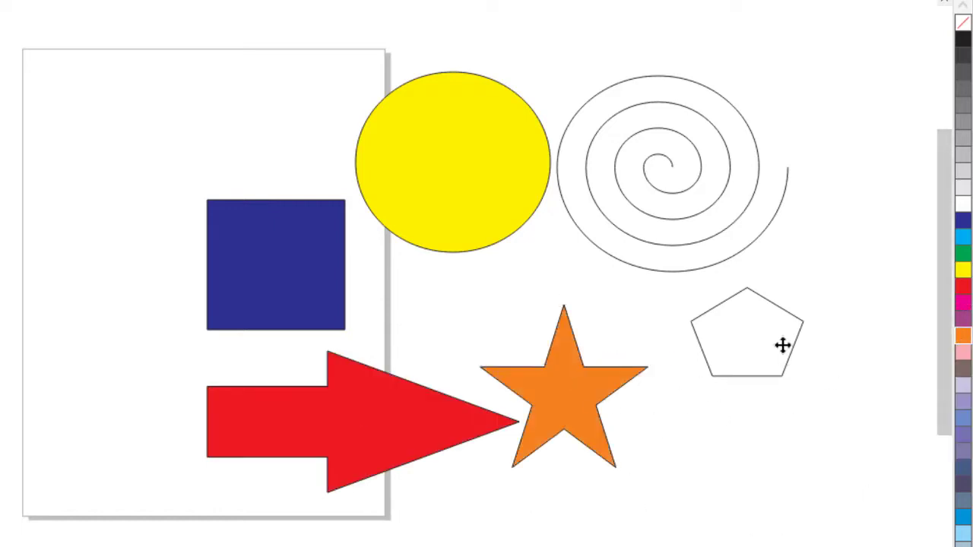
{"action": "left_click", "coordinate": [783, 346]}
{"action": "left_click", "coordinate": [963, 369]}
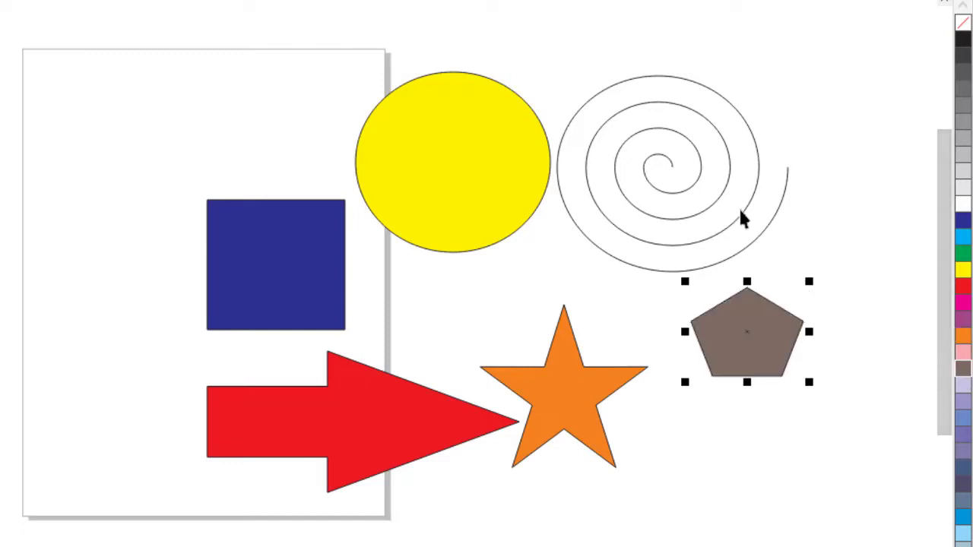
Set the spiral's outline color to red.
{"action": "left_click", "coordinate": [743, 215]}
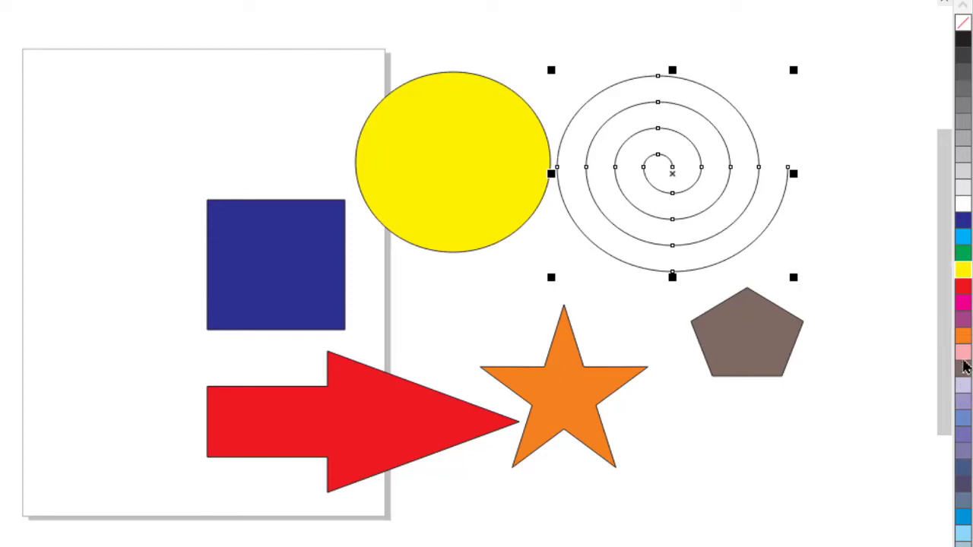
{"action": "right_click", "coordinate": [963, 298]}
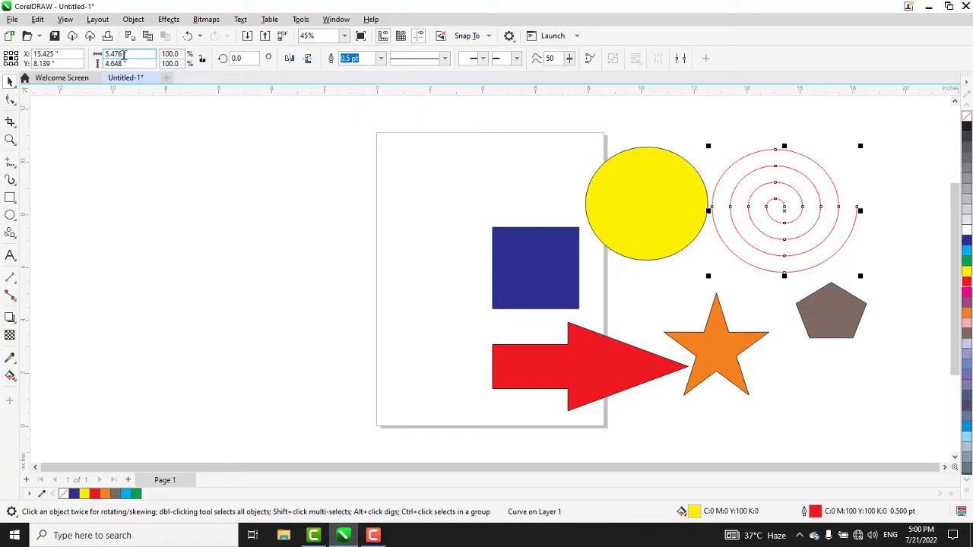
{"action": "left_click_drag", "start_coordinate": [57, 62], "coordinate": [33, 63]}
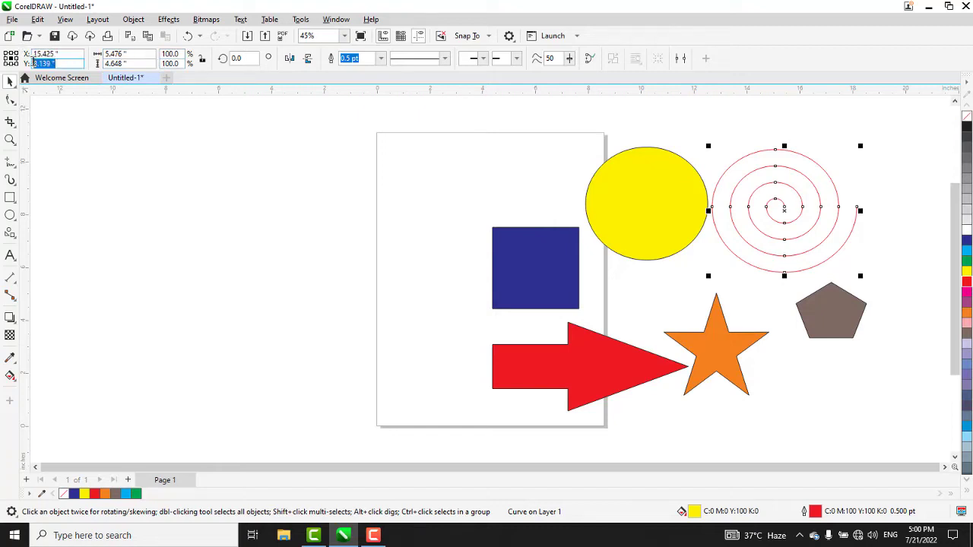
{"action": "left_click_drag", "start_coordinate": [139, 54], "coordinate": [106, 54]}
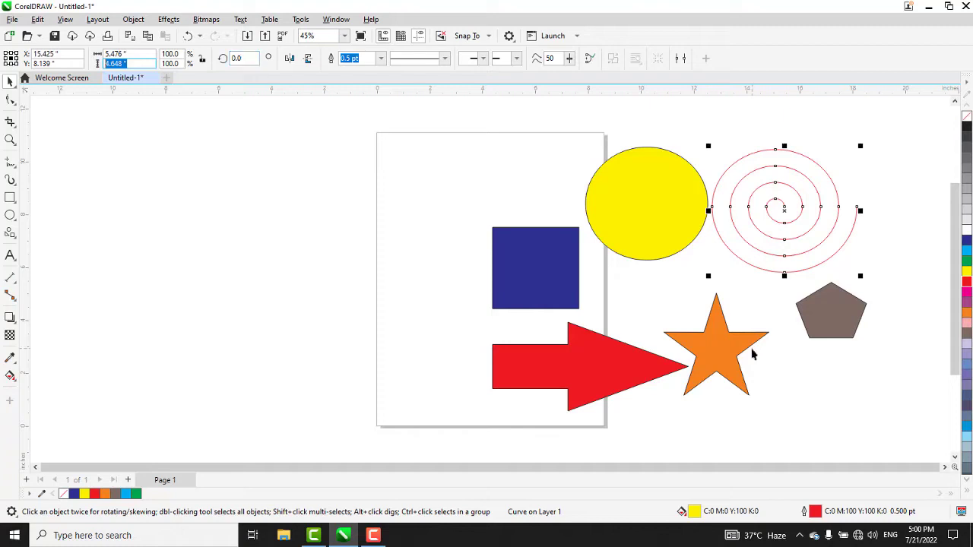
Move the red arrow to the upper part of the page, above the blue rectangle.
{"action": "left_click_drag", "start_coordinate": [616, 367], "coordinate": [510, 180]}
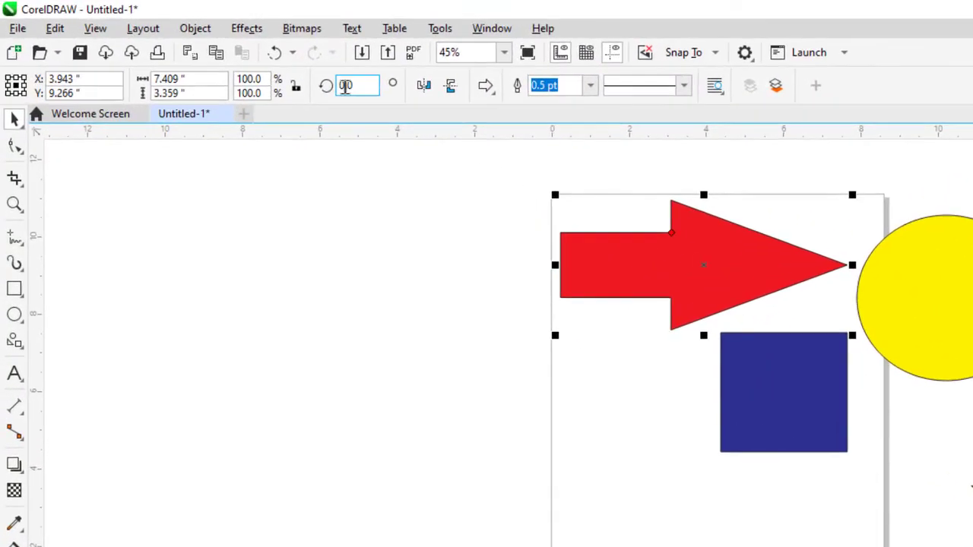
Rotate the red arrow to 90 degrees and move it down beside the blue rectangle.
{"action": "left_click", "coordinate": [236, 58]}
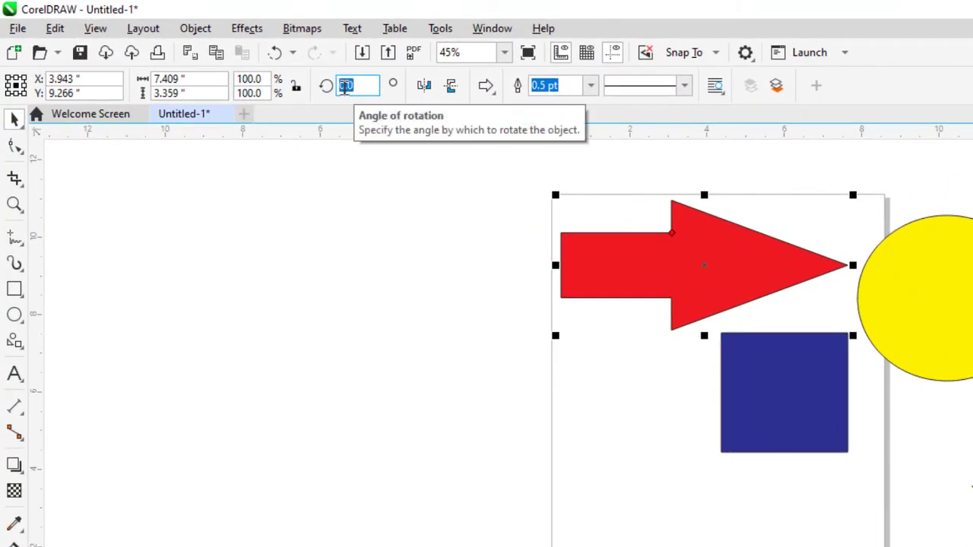
{"action": "key", "text": "Return"}
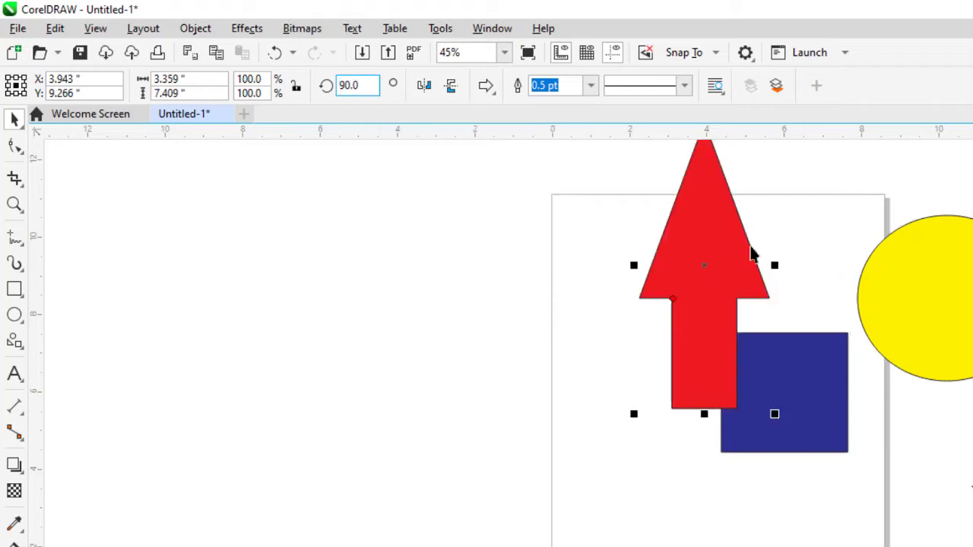
{"action": "left_click_drag", "start_coordinate": [721, 276], "coordinate": [694, 377]}
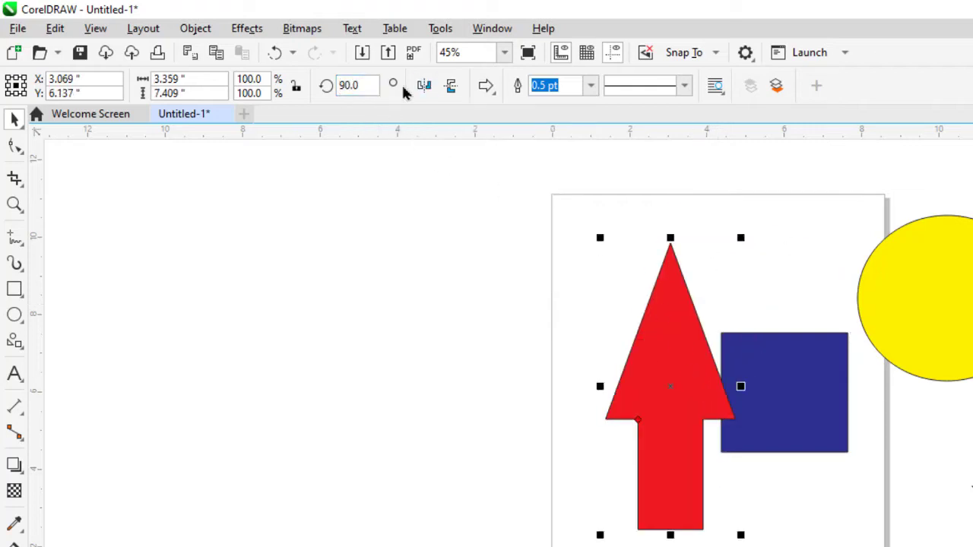
Set the red arrow's rotation angle to 0 degrees and move it below the blue rectangle.
{"action": "left_click", "coordinate": [342, 85]}
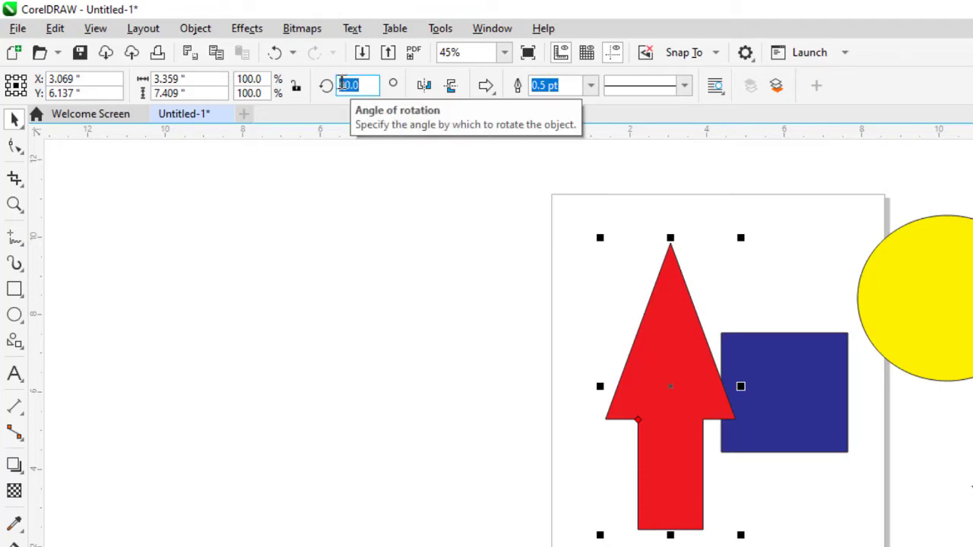
{"action": "type", "text": "0"}
{"action": "key", "text": "Return"}
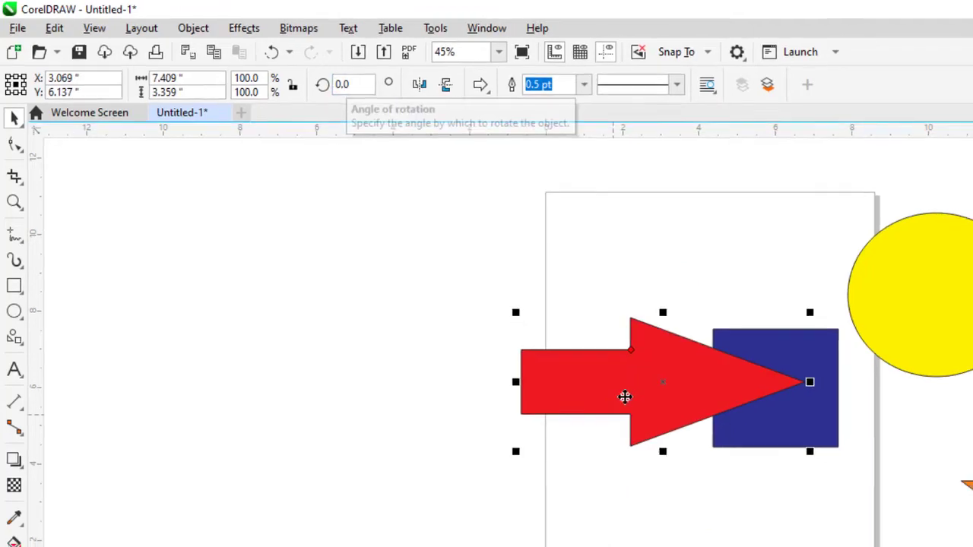
{"action": "left_click_drag", "start_coordinate": [625, 395], "coordinate": [805, 546]}
{"action": "left_click_drag", "start_coordinate": [618, 464], "coordinate": [627, 450]}
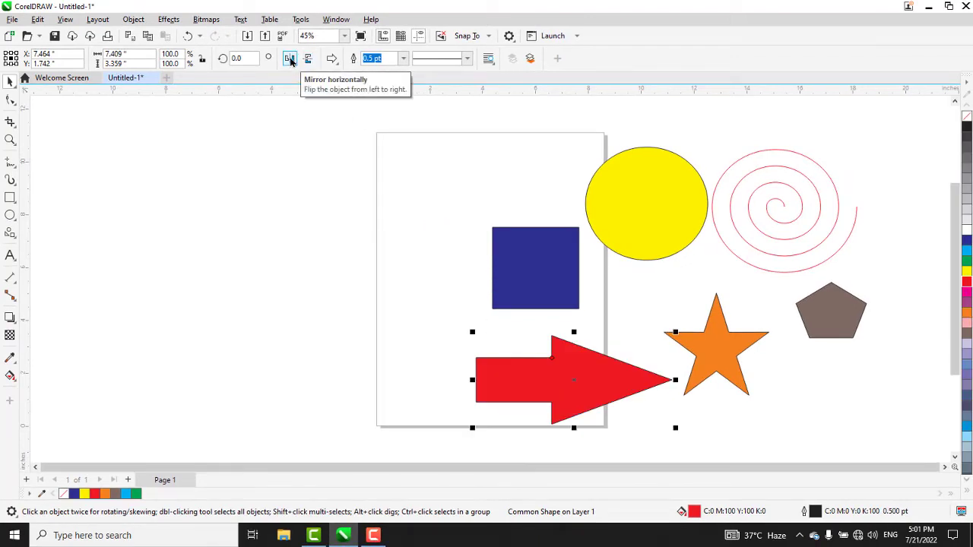
Mirror the red arrow horizontally several times, returning it to its original direction.
{"action": "left_click", "coordinate": [289, 59]}
{"action": "left_click", "coordinate": [290, 60]}
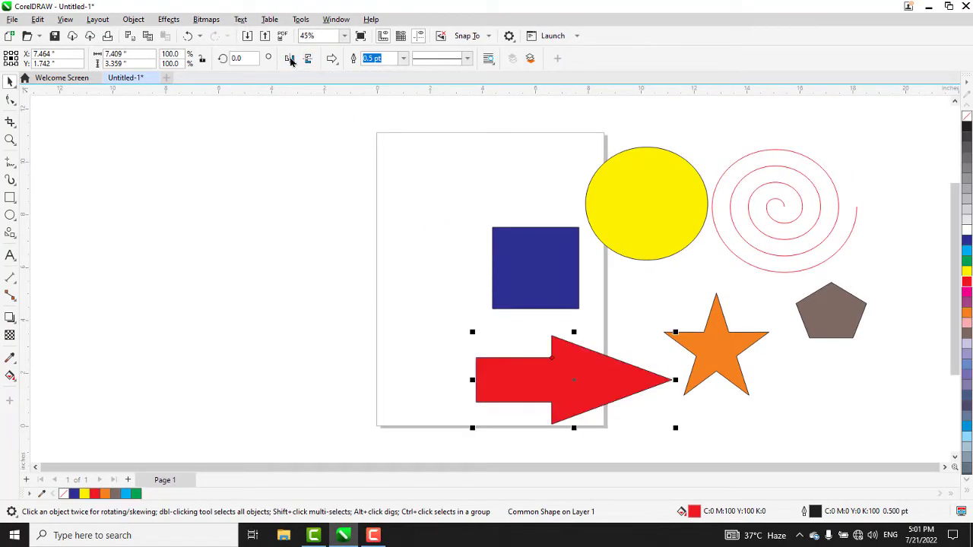
{"action": "left_click", "coordinate": [290, 59]}
{"action": "left_click", "coordinate": [291, 60]}
Mirror the orange star vertically several times, returning it to its upright orientation.
{"action": "left_click", "coordinate": [717, 354]}
{"action": "left_click", "coordinate": [309, 61]}
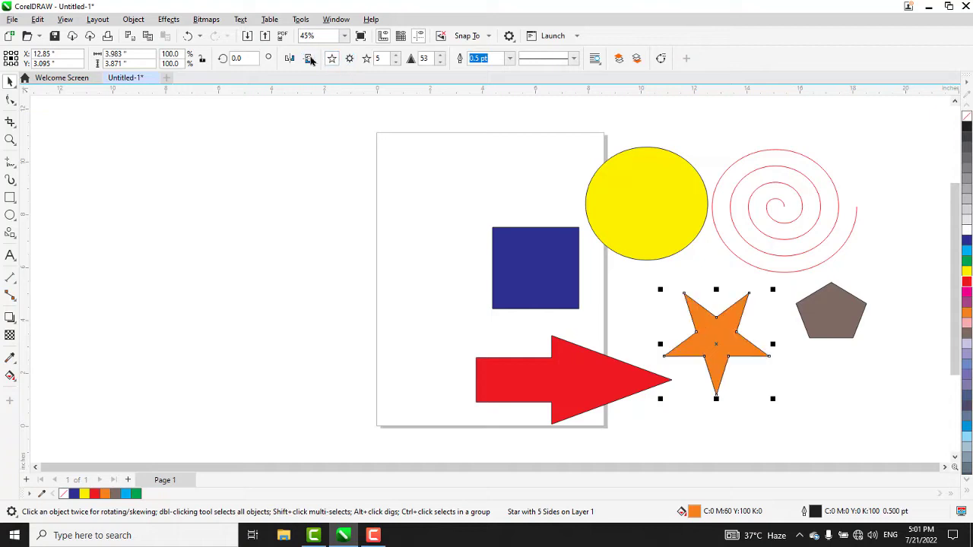
{"action": "left_click", "coordinate": [309, 60]}
{"action": "left_click", "coordinate": [309, 60]}
{"action": "left_click", "coordinate": [310, 60]}
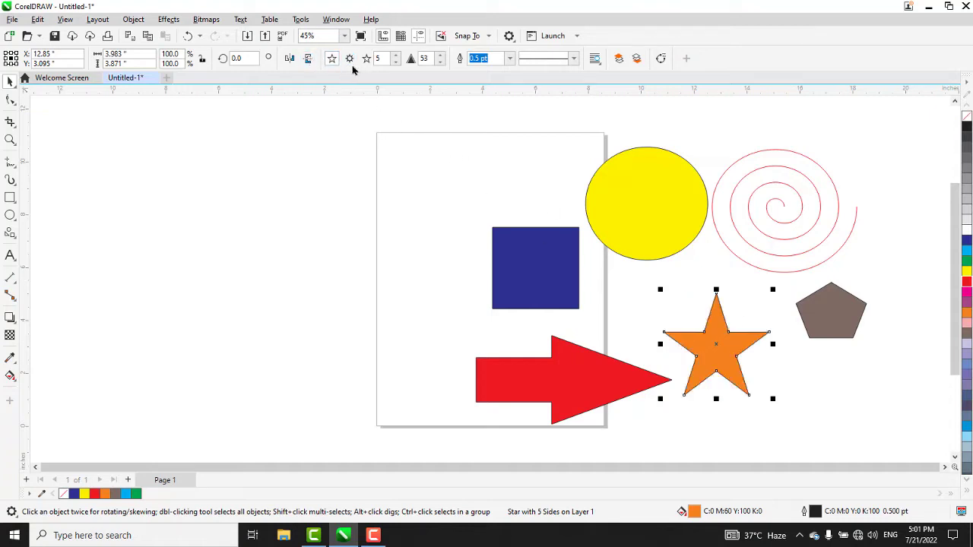
Enlarge the orange star to 114% scale, about 4.5 inches wide and 4.4 inches high.
{"action": "left_click", "coordinate": [561, 388]}
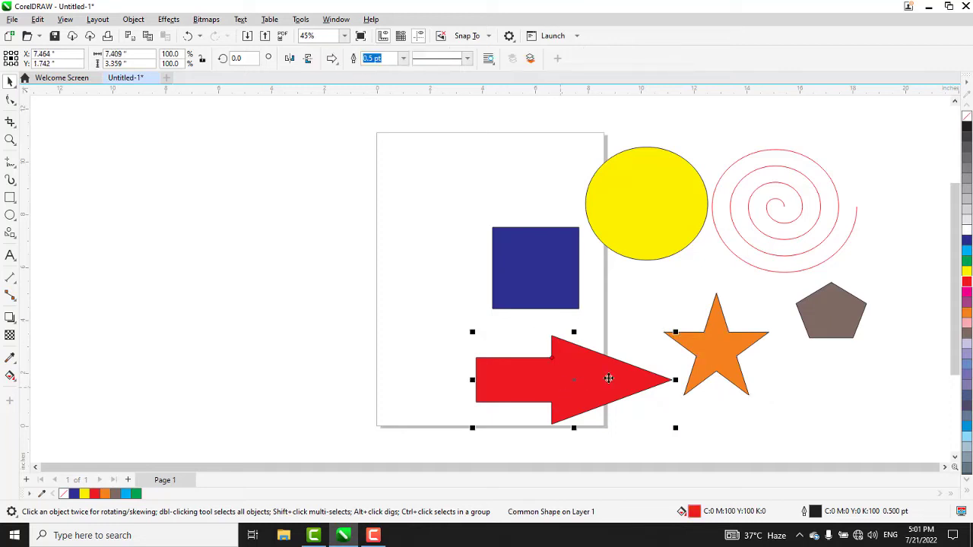
{"action": "left_click", "coordinate": [718, 349]}
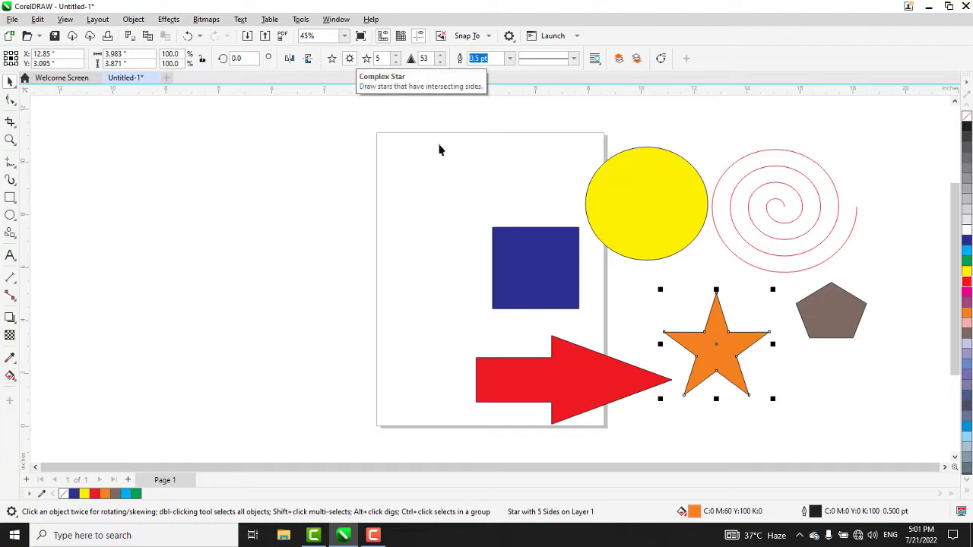
{"action": "left_click_drag", "start_coordinate": [729, 361], "coordinate": [717, 351]}
{"action": "left_click_drag", "start_coordinate": [759, 388], "coordinate": [777, 408]}
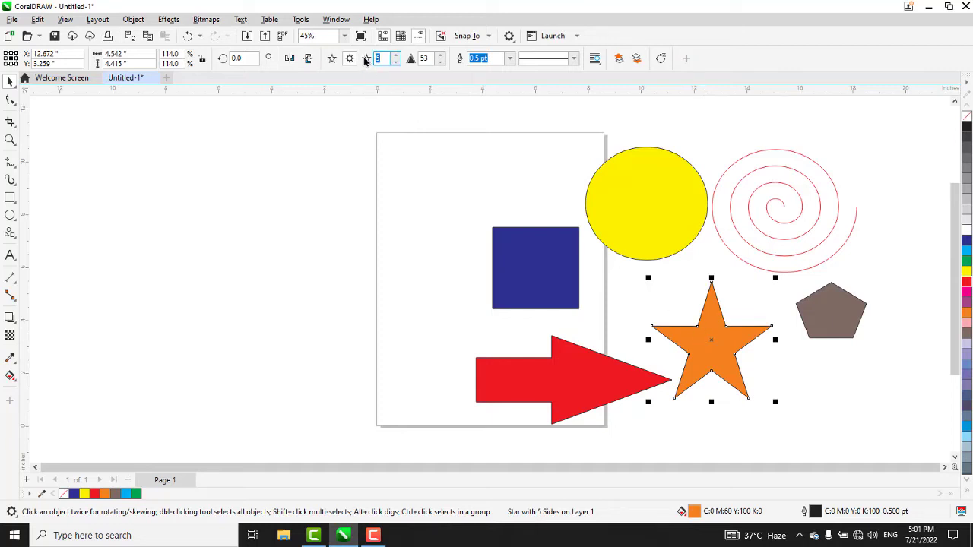
Increase the orange star's number of points to 16.
{"action": "left_click", "coordinate": [395, 57]}
{"action": "left_click", "coordinate": [394, 56]}
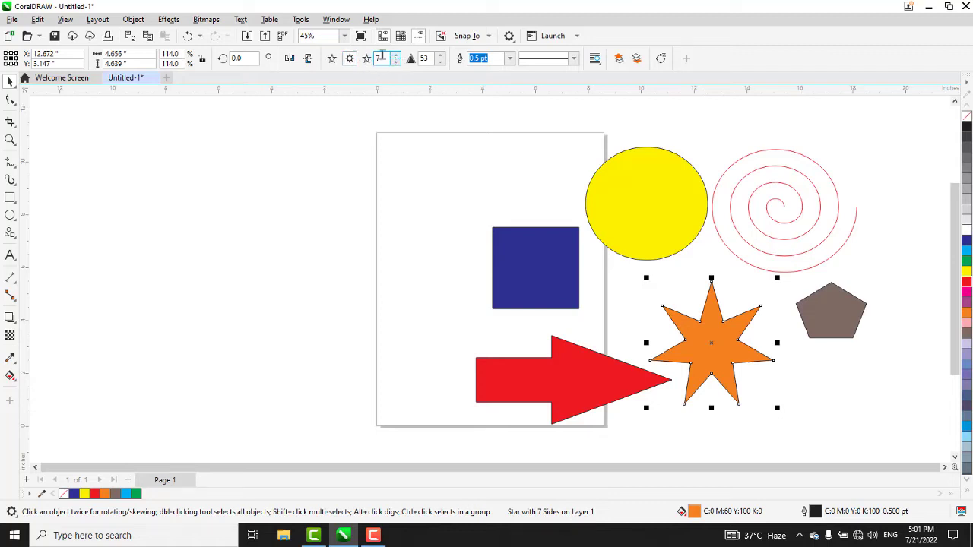
{"action": "left_click", "coordinate": [394, 57]}
{"action": "left_click", "coordinate": [395, 57]}
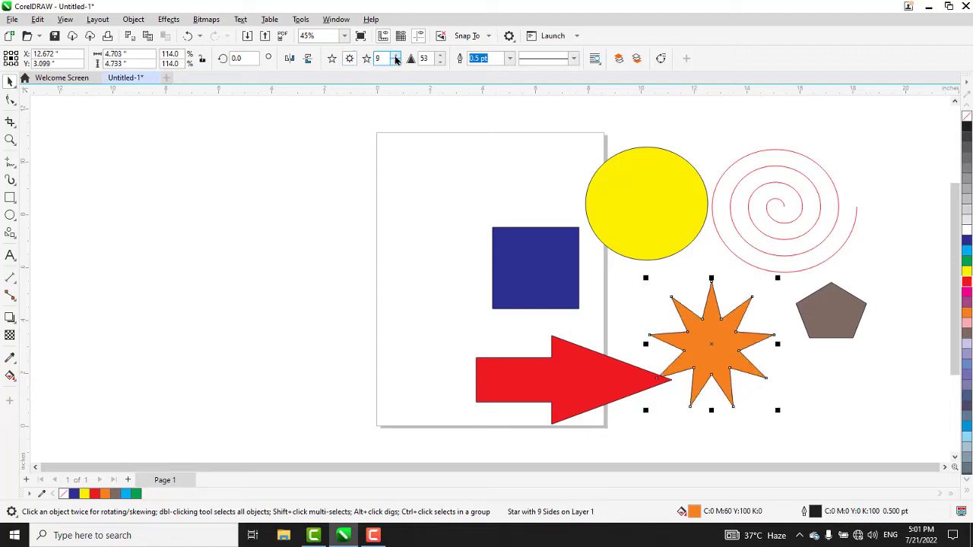
{"action": "left_click", "coordinate": [394, 56]}
{"action": "left_click", "coordinate": [394, 56]}
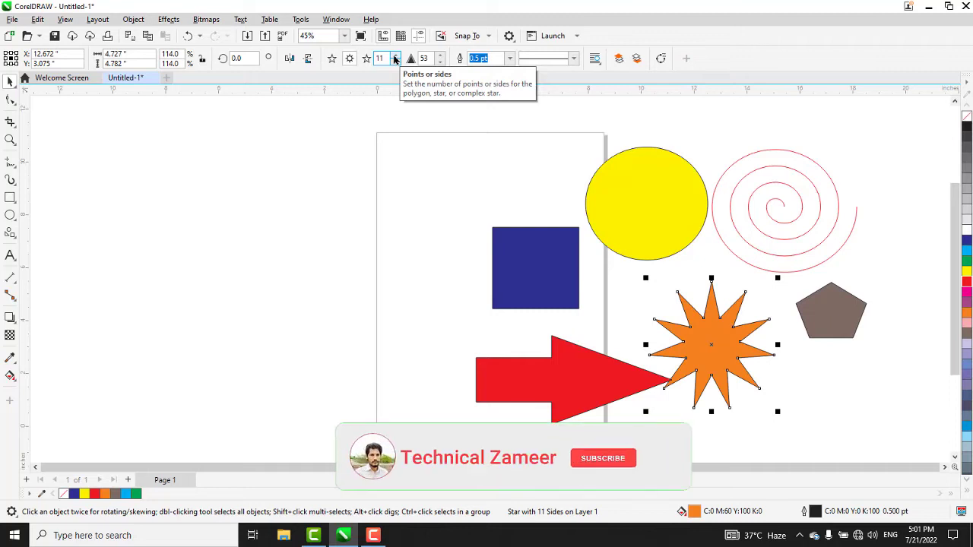
{"action": "left_click", "coordinate": [395, 56]}
{"action": "left_click", "coordinate": [395, 57]}
{"action": "left_click", "coordinate": [395, 57]}
{"action": "left_click", "coordinate": [395, 57]}
{"action": "left_click", "coordinate": [395, 57]}
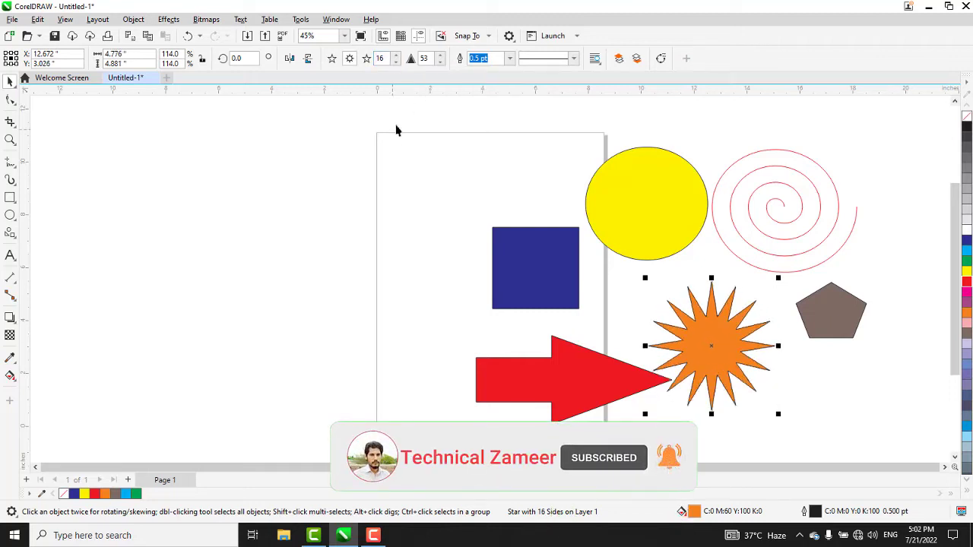
Try higher and lower sharpness values on the 16-pointed star and settle on 65.
{"action": "left_click", "coordinate": [439, 56]}
{"action": "left_click", "coordinate": [439, 56]}
{"action": "left_click", "coordinate": [440, 55]}
{"action": "left_click", "coordinate": [439, 56]}
{"action": "left_click", "coordinate": [440, 56]}
{"action": "left_click", "coordinate": [439, 55]}
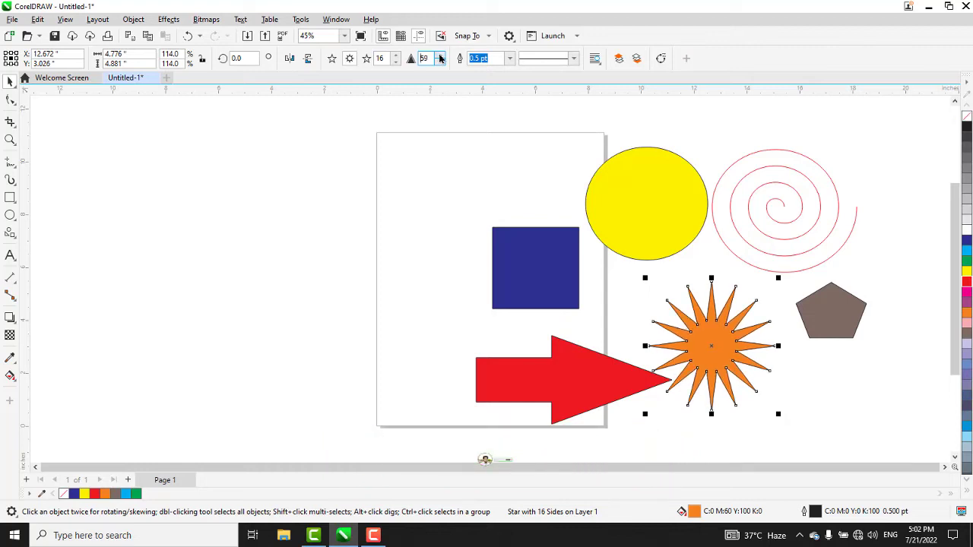
{"action": "left_click", "coordinate": [440, 56]}
{"action": "left_click", "coordinate": [440, 56]}
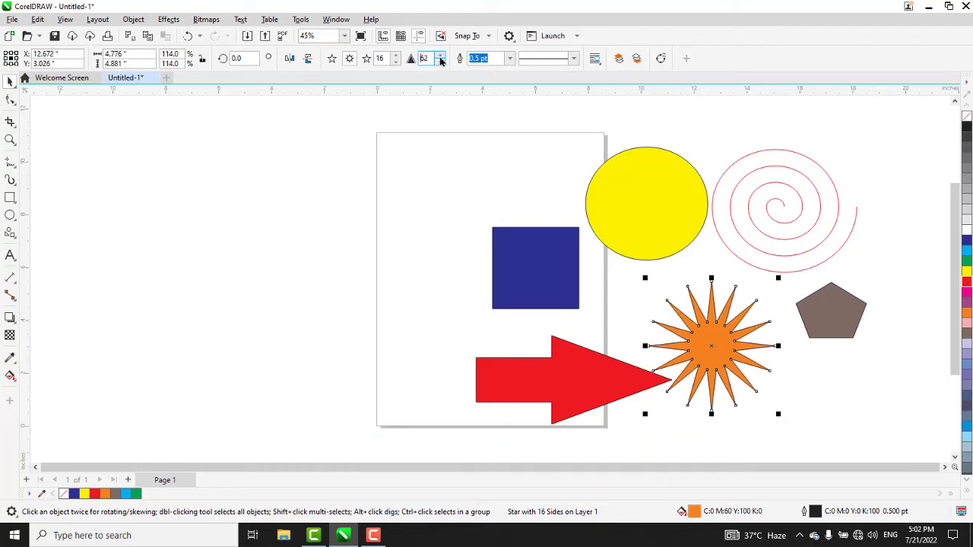
{"action": "left_click", "coordinate": [439, 55]}
{"action": "left_click", "coordinate": [440, 56]}
{"action": "left_click", "coordinate": [440, 56]}
{"action": "left_click", "coordinate": [439, 56]}
{"action": "left_click", "coordinate": [440, 55]}
{"action": "left_click", "coordinate": [439, 56]}
{"action": "left_click", "coordinate": [439, 56]}
{"action": "left_click", "coordinate": [439, 57]}
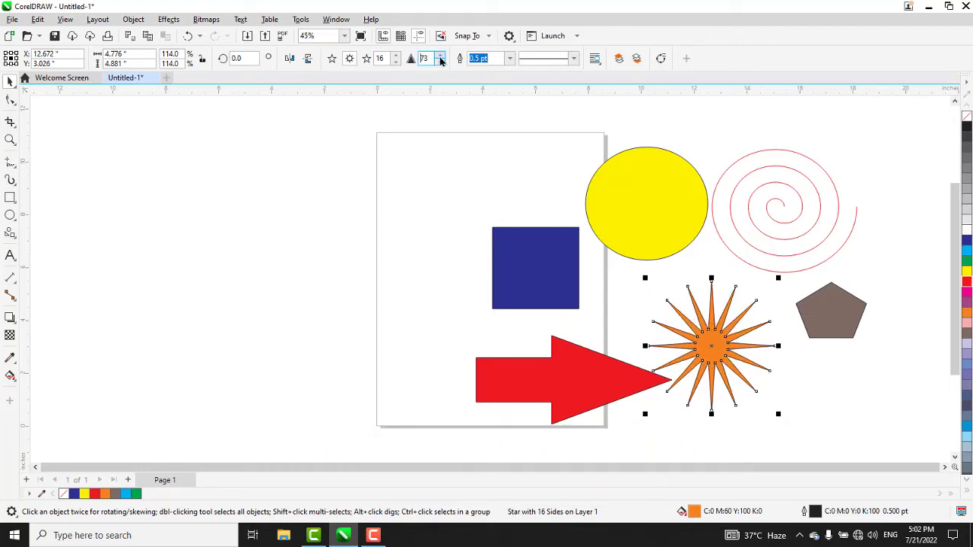
{"action": "left_click", "coordinate": [439, 56]}
{"action": "left_click", "coordinate": [439, 56]}
{"action": "left_click", "coordinate": [439, 57]}
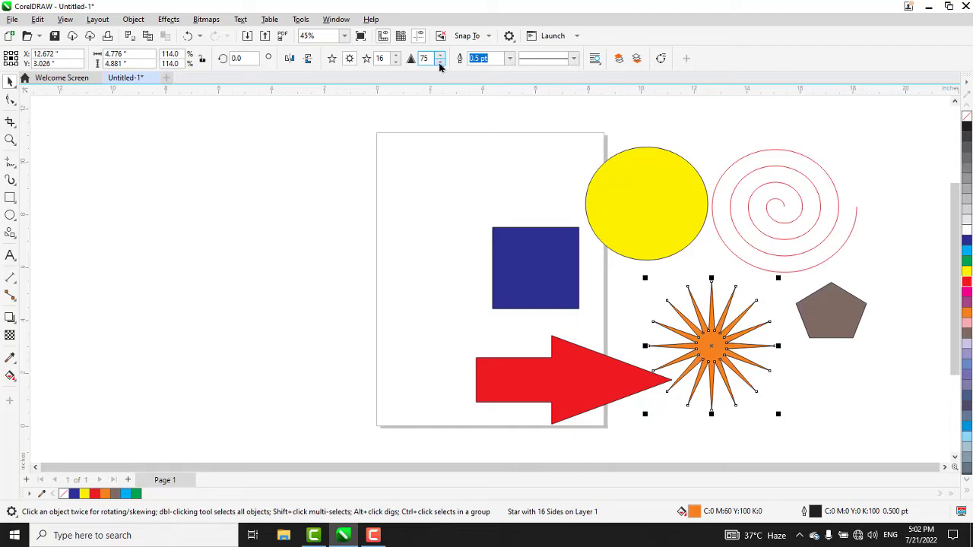
{"action": "left_click", "coordinate": [439, 62]}
{"action": "left_click", "coordinate": [439, 62]}
{"action": "left_click", "coordinate": [439, 62]}
{"action": "left_click", "coordinate": [440, 62]}
{"action": "left_click", "coordinate": [439, 62]}
{"action": "left_click", "coordinate": [439, 62]}
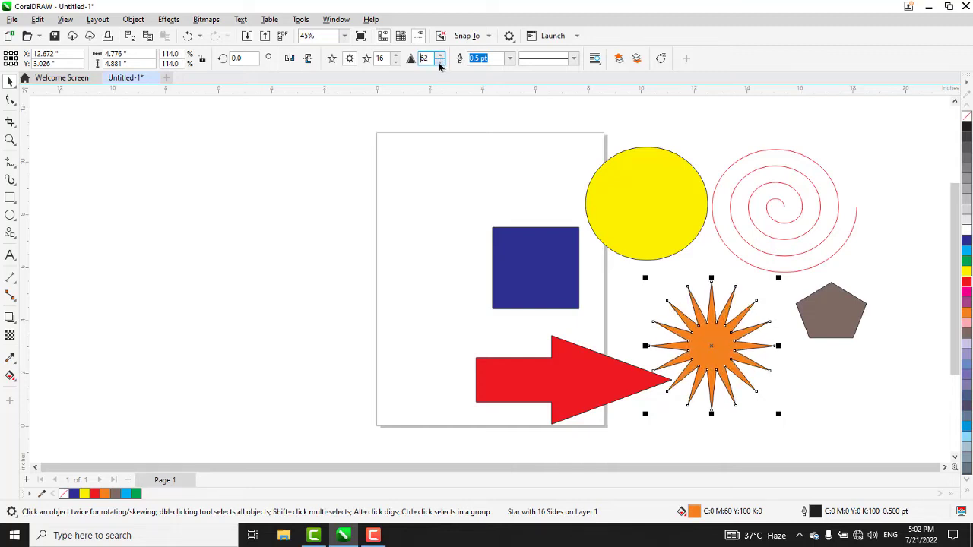
{"action": "left_click", "coordinate": [440, 63]}
{"action": "left_click", "coordinate": [439, 62]}
{"action": "left_click", "coordinate": [438, 63]}
{"action": "left_click", "coordinate": [438, 63]}
{"action": "left_click", "coordinate": [438, 63]}
{"action": "left_click", "coordinate": [439, 63]}
{"action": "left_click", "coordinate": [438, 56]}
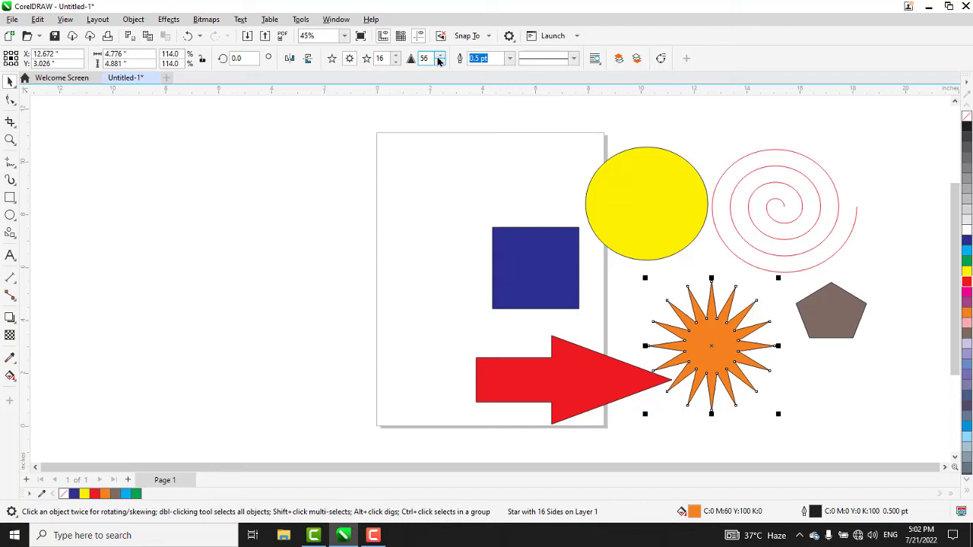
{"action": "left_click", "coordinate": [439, 56]}
{"action": "left_click", "coordinate": [439, 57]}
{"action": "left_click", "coordinate": [438, 56]}
{"action": "left_click", "coordinate": [439, 57]}
{"action": "left_click", "coordinate": [439, 57]}
{"action": "left_click", "coordinate": [438, 57]}
{"action": "left_click", "coordinate": [439, 57]}
{"action": "left_click", "coordinate": [438, 57]}
{"action": "left_click", "coordinate": [439, 57]}
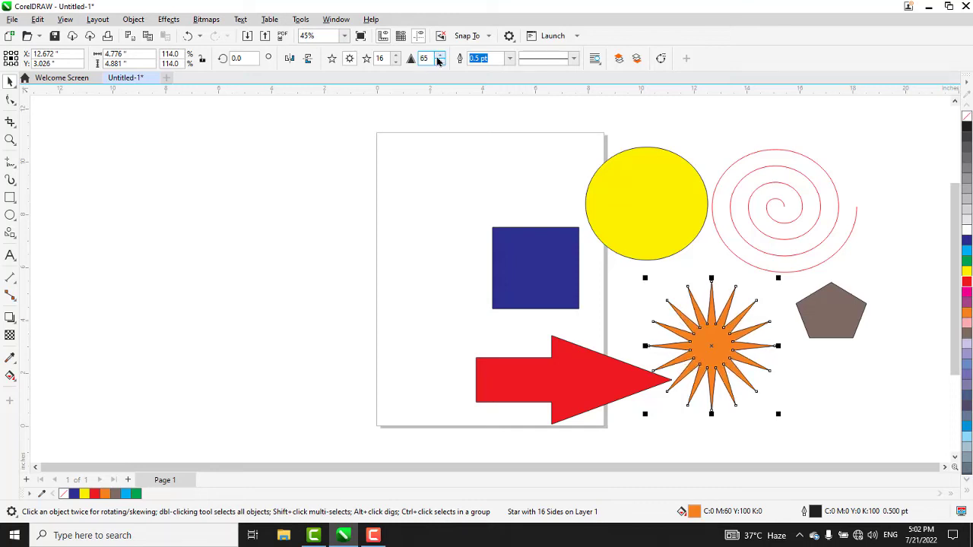
Try outline widths of 2.0 pt and 10.0 pt on the orange star and settle on 4.0 pt.
{"action": "left_click", "coordinate": [510, 59]}
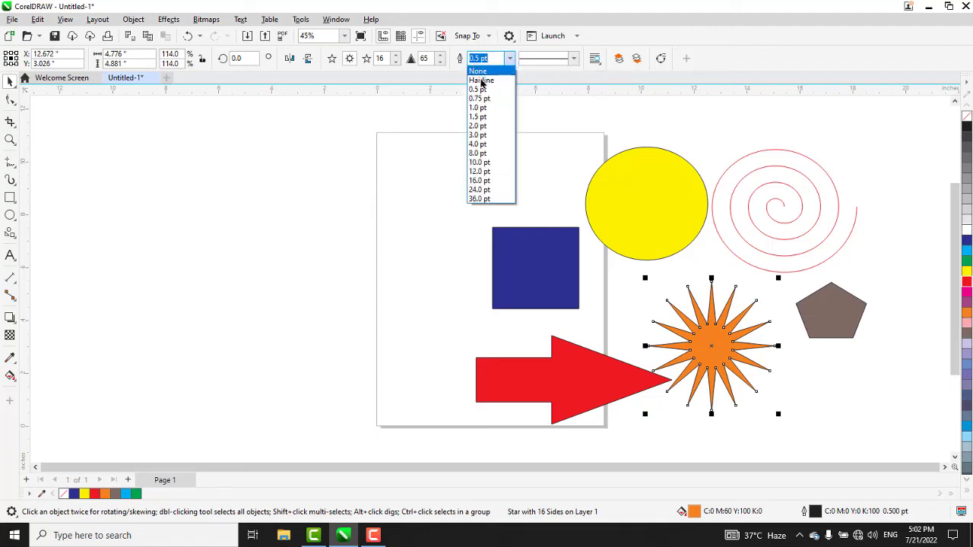
{"action": "left_click", "coordinate": [485, 126]}
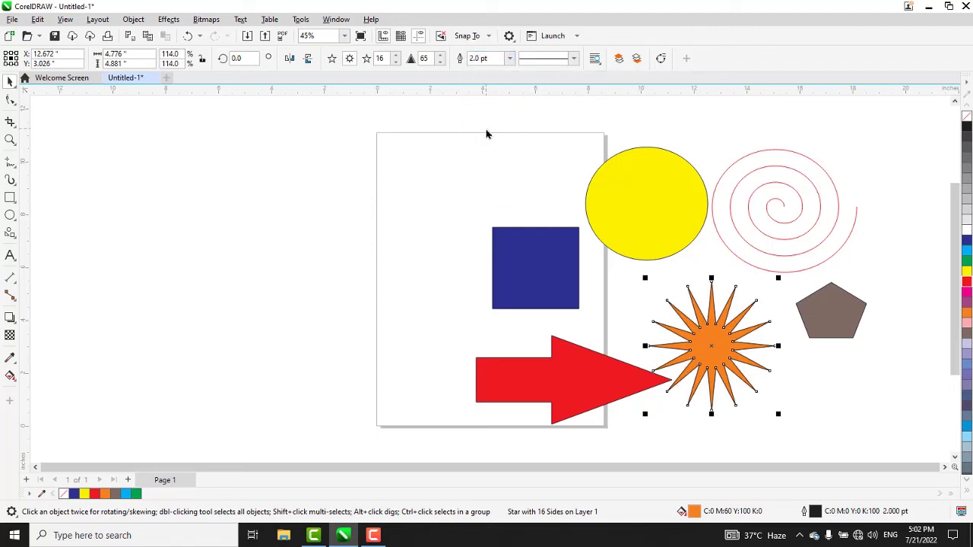
{"action": "left_click", "coordinate": [509, 58]}
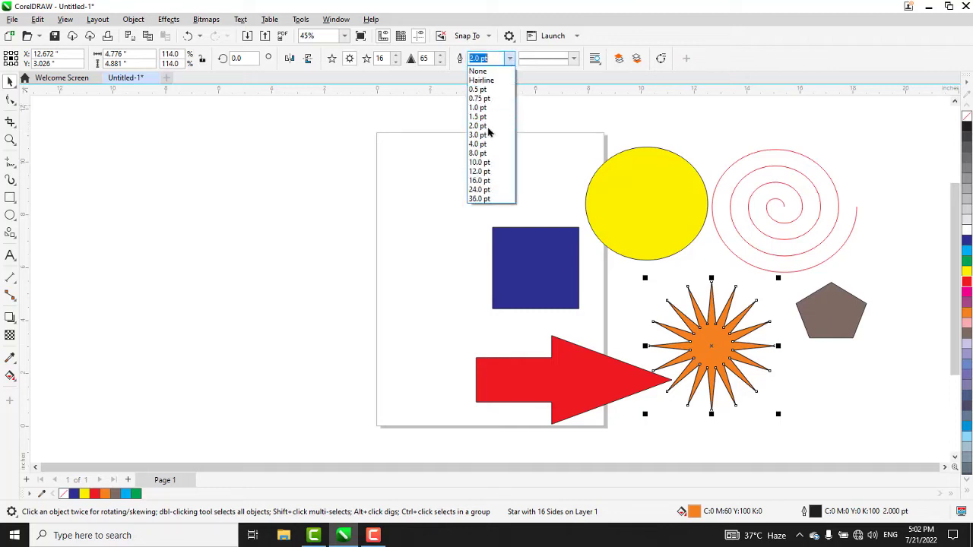
{"action": "left_click", "coordinate": [481, 161]}
{"action": "left_click", "coordinate": [509, 58]}
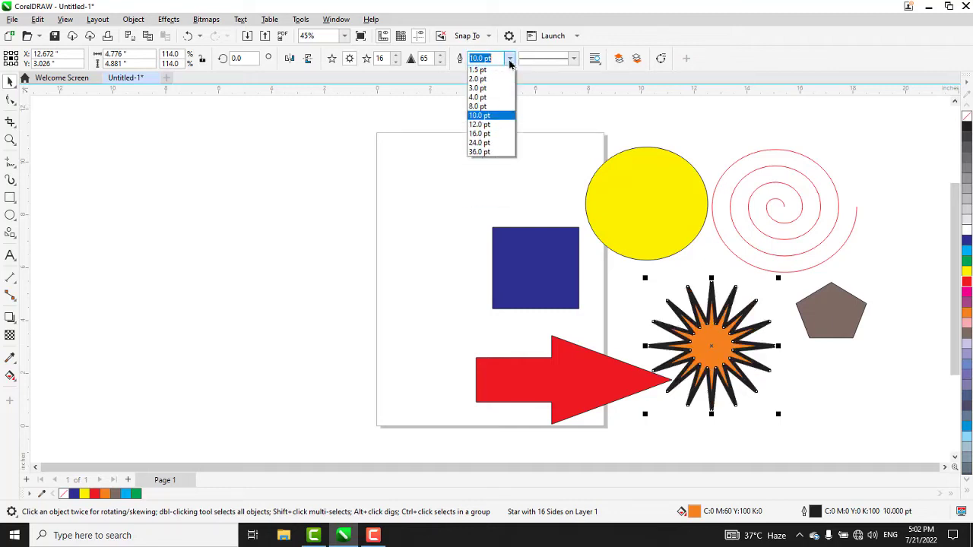
{"action": "left_click", "coordinate": [487, 145]}
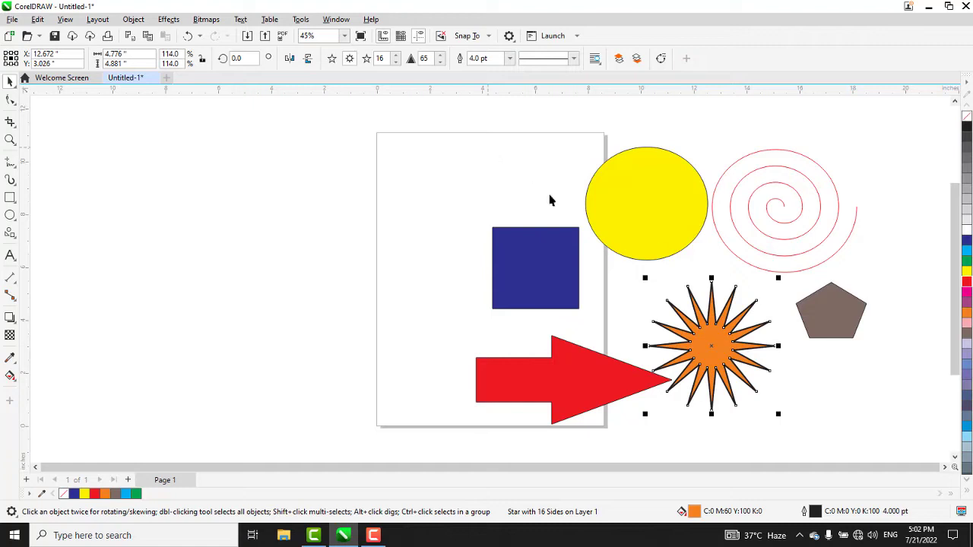
Give the yellow circle a 10.0 pt outline after trying 8.0, 16.0 and 1.5 pt, and convert it to a pie shape.
{"action": "left_click", "coordinate": [645, 223]}
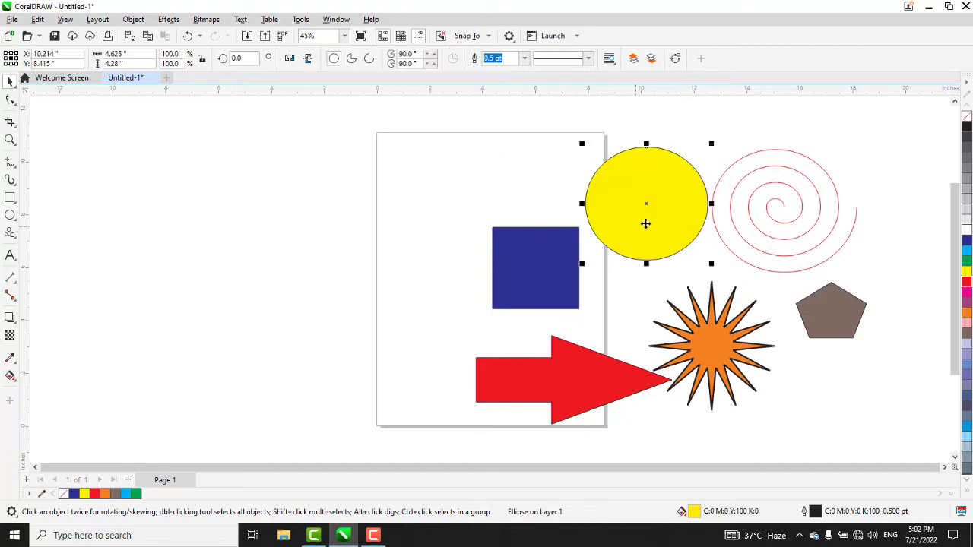
{"action": "left_click", "coordinate": [524, 59]}
{"action": "left_click", "coordinate": [504, 153]}
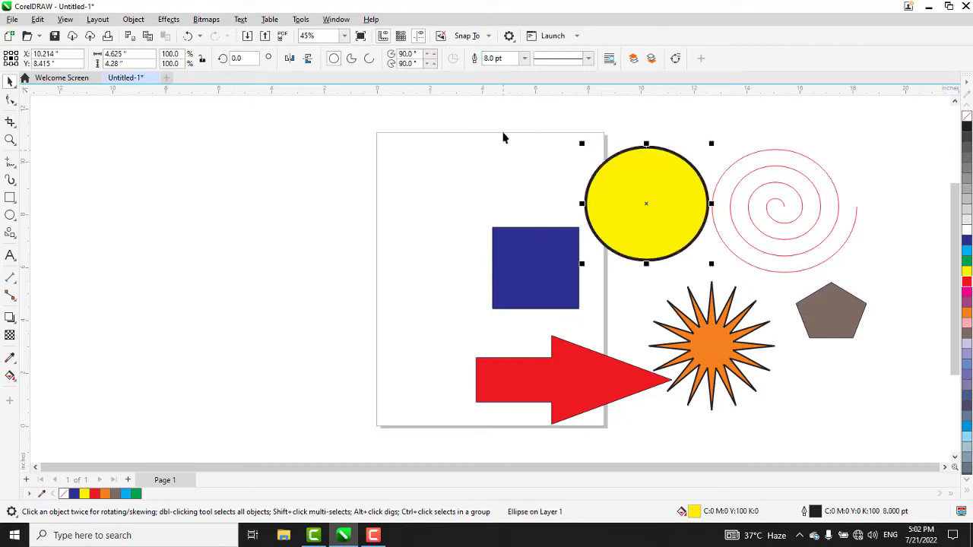
{"action": "left_click", "coordinate": [525, 59]}
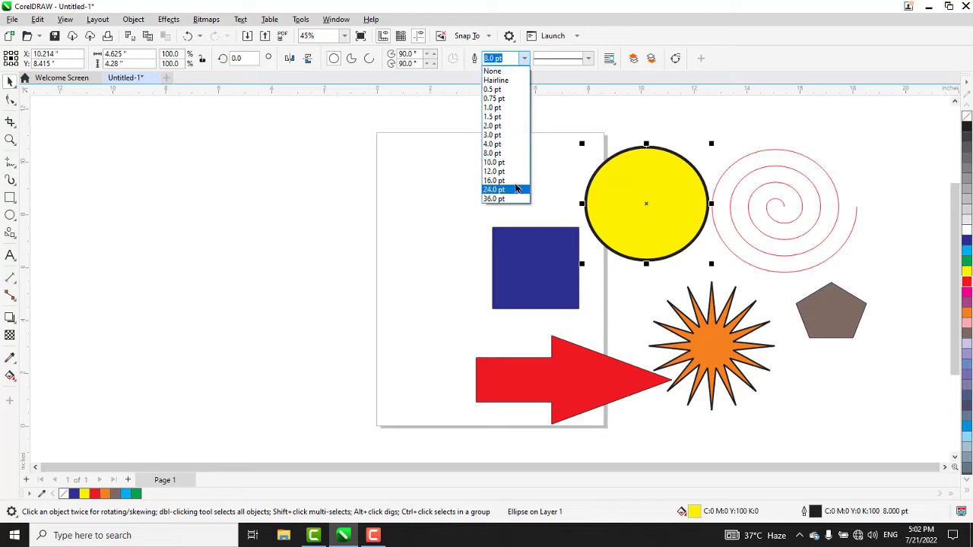
{"action": "left_click", "coordinate": [509, 189]}
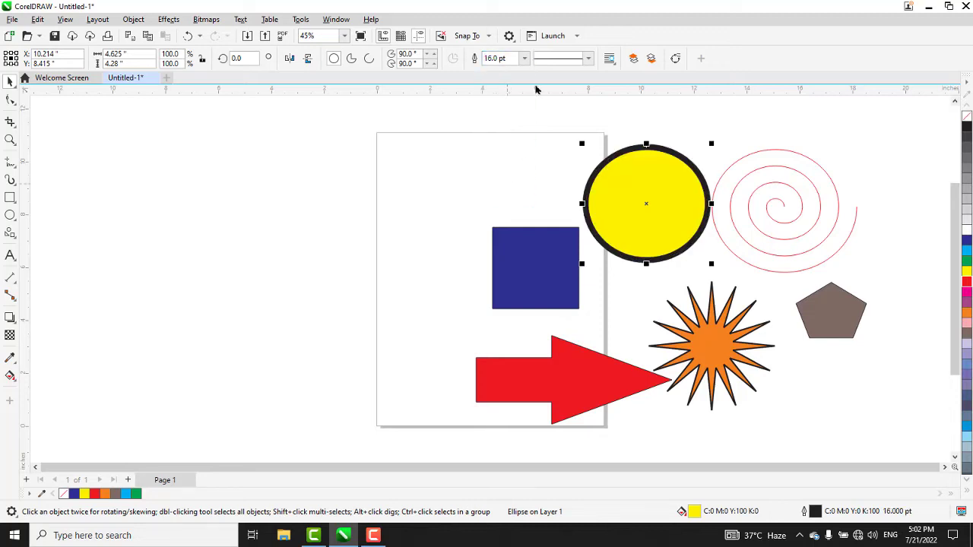
{"action": "left_click", "coordinate": [524, 58]}
{"action": "left_click", "coordinate": [515, 118]}
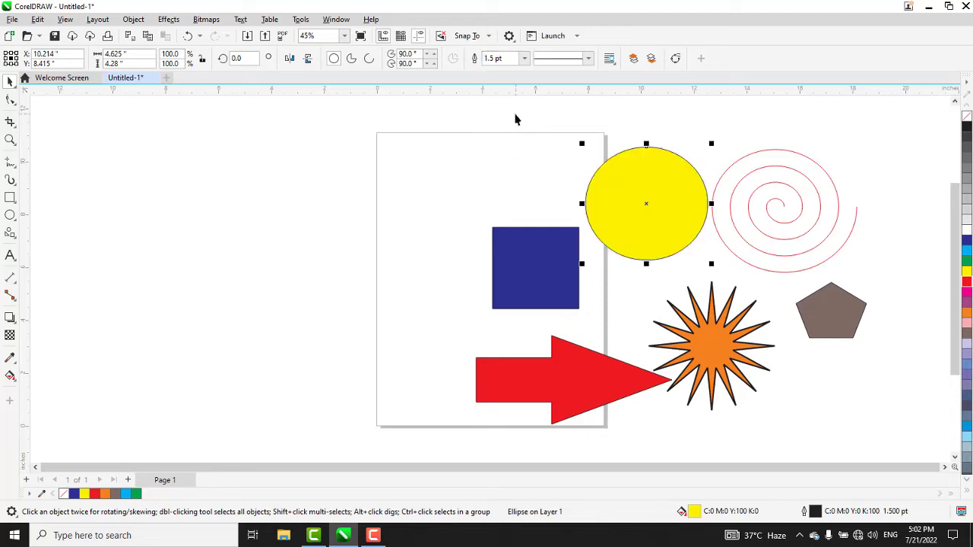
{"action": "left_click", "coordinate": [524, 59]}
{"action": "left_click", "coordinate": [499, 163]}
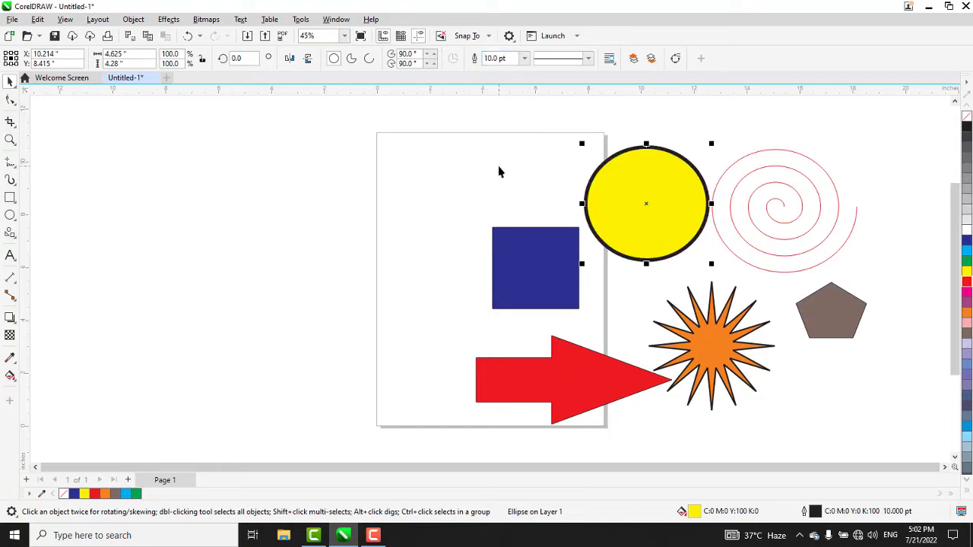
{"action": "left_click", "coordinate": [352, 60]}
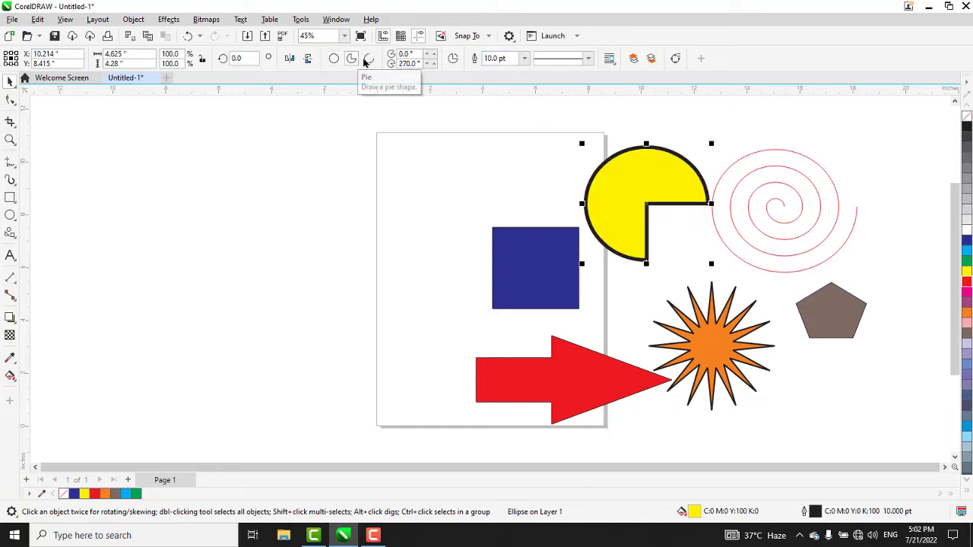
Convert the yellow pie shape back to a full ellipse.
{"action": "left_click", "coordinate": [367, 61]}
{"action": "left_click", "coordinate": [352, 59]}
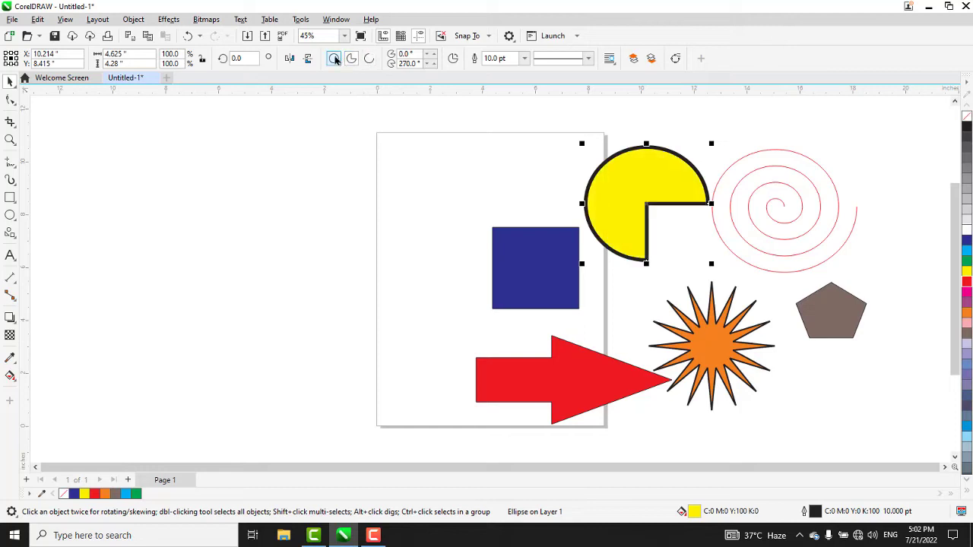
{"action": "left_click", "coordinate": [335, 60]}
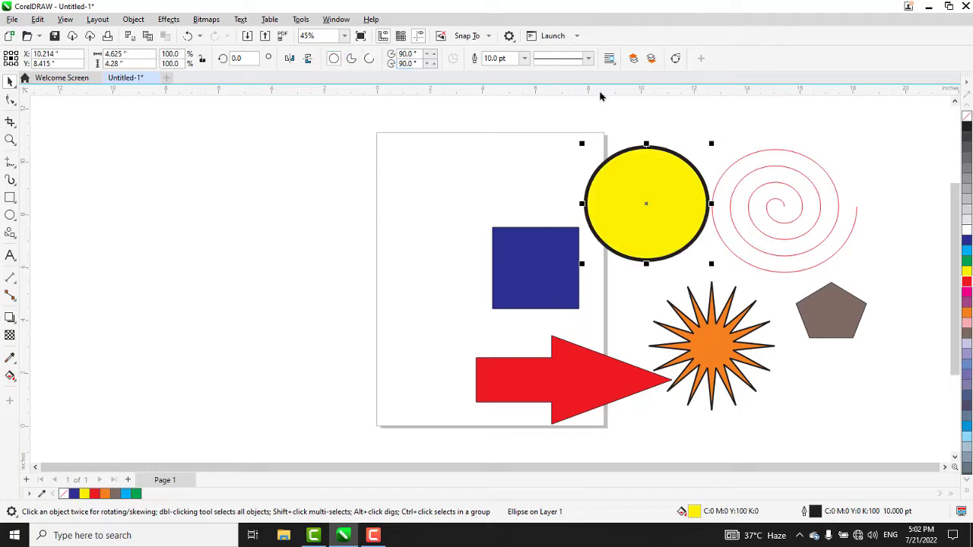
Give the blue square a 10.0 pt outline and reposition it just beside the yellow circle.
{"action": "left_click_drag", "start_coordinate": [531, 253], "coordinate": [507, 210]}
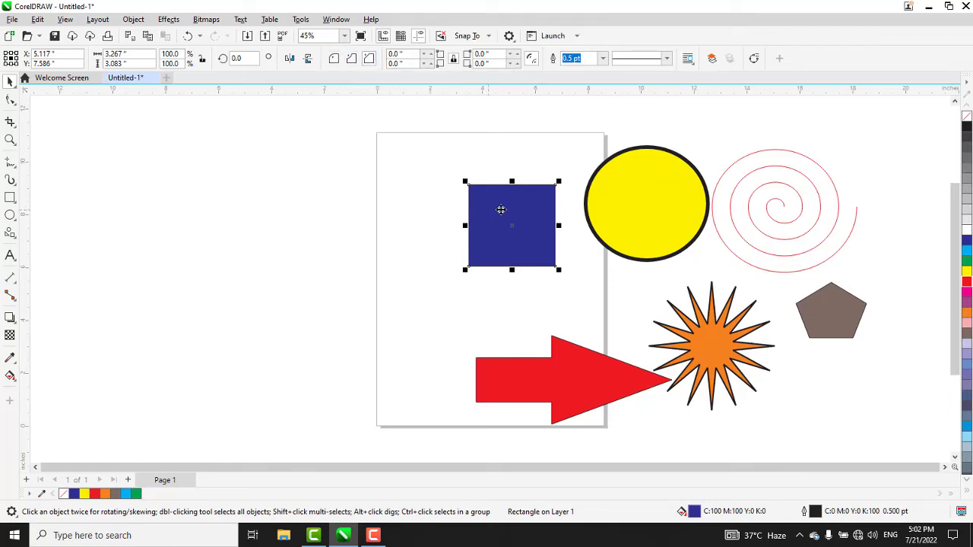
{"action": "left_click_drag", "start_coordinate": [501, 210], "coordinate": [486, 203]}
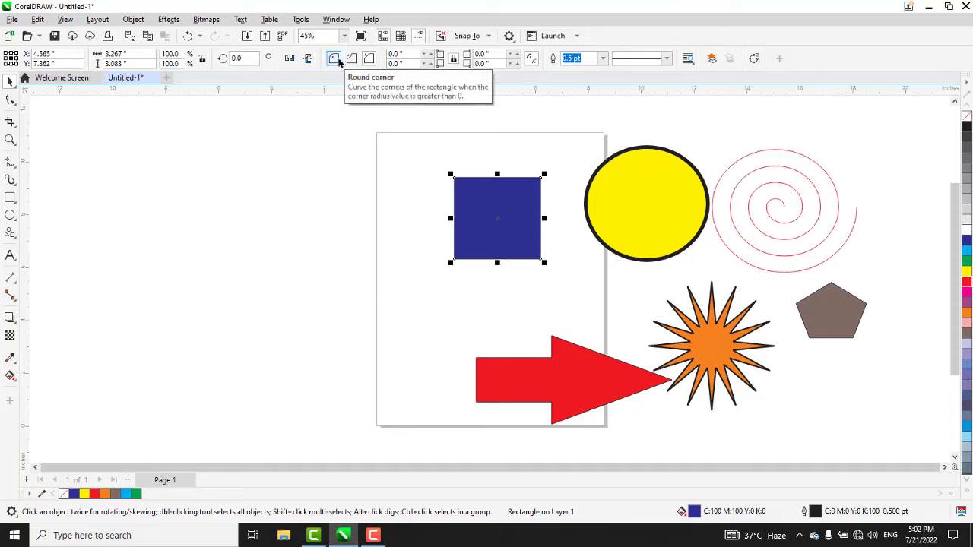
{"action": "left_click", "coordinate": [602, 59]}
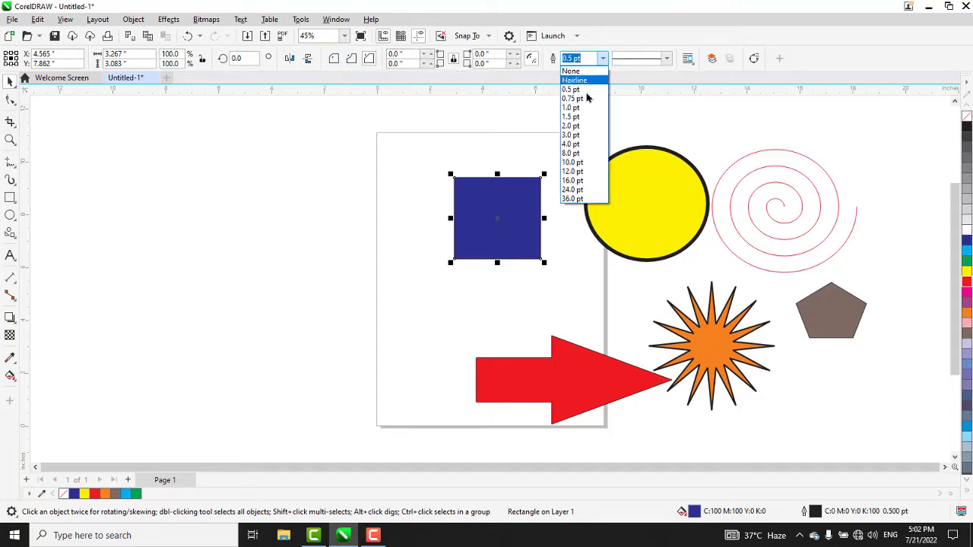
{"action": "left_click", "coordinate": [573, 162]}
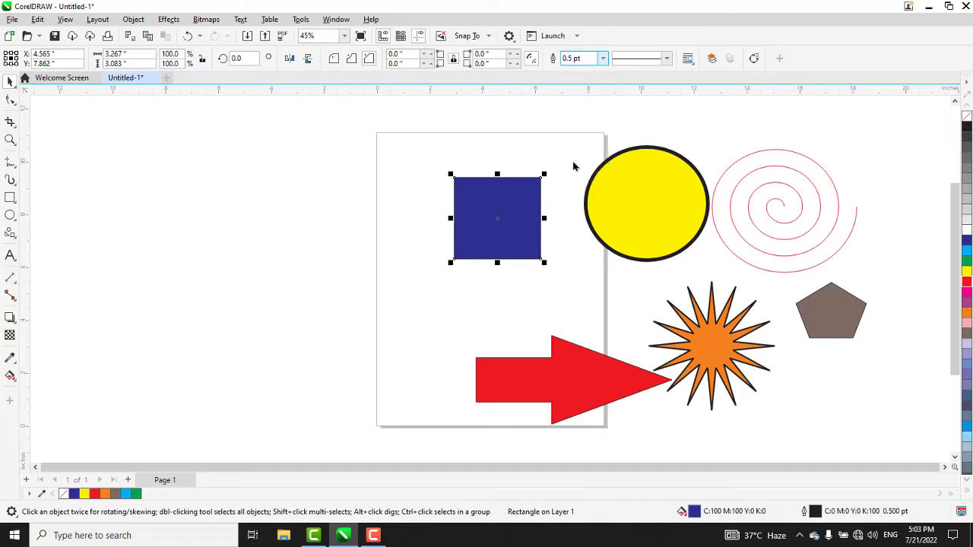
{"action": "left_click_drag", "start_coordinate": [508, 202], "coordinate": [551, 245]}
Color the outlines of the yellow circle and the blue square red, moving the square slightly down and away from the circle.
{"action": "left_click", "coordinate": [652, 221]}
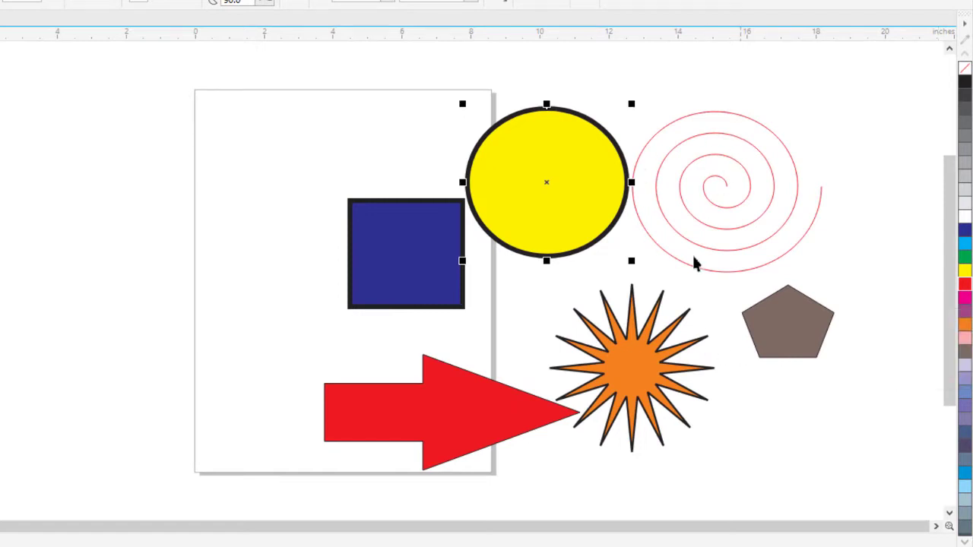
{"action": "right_click", "coordinate": [964, 284]}
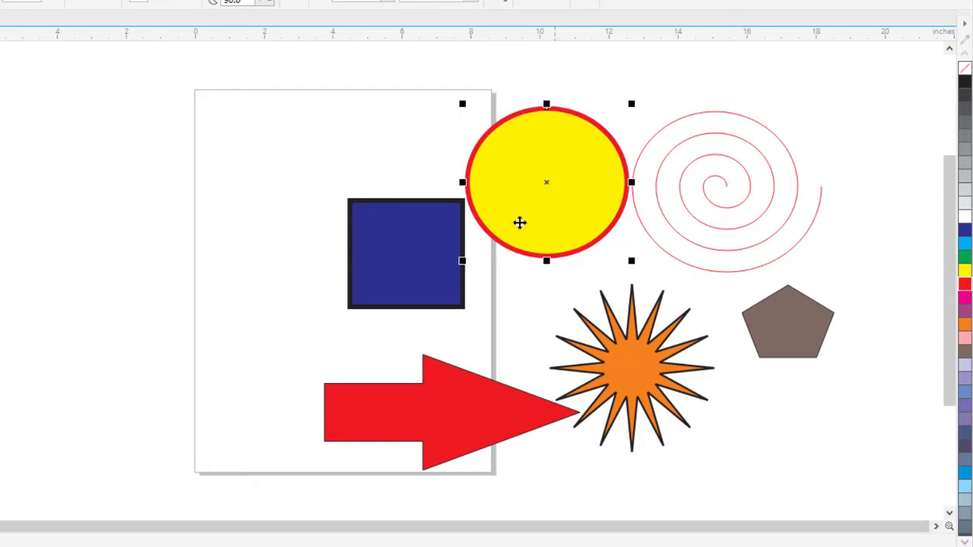
{"action": "left_click_drag", "start_coordinate": [425, 257], "coordinate": [445, 286]}
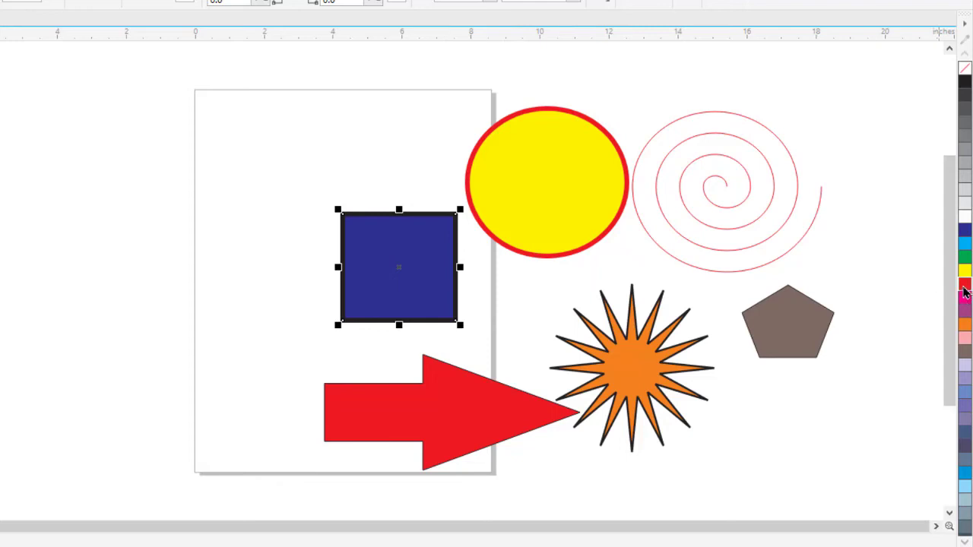
{"action": "right_click", "coordinate": [964, 289]}
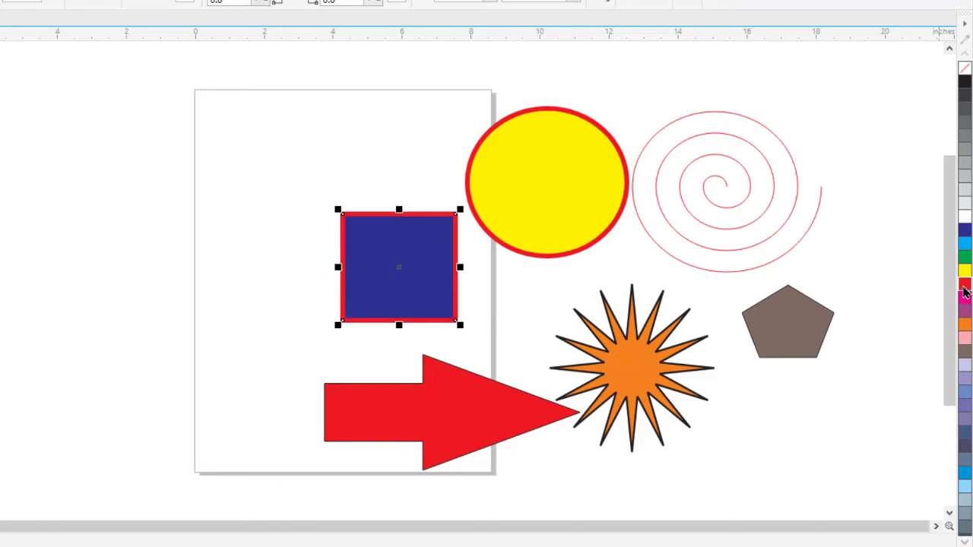
Try blue, yellow and white outline colors on the blue square and settle on orange.
{"action": "right_click", "coordinate": [964, 238]}
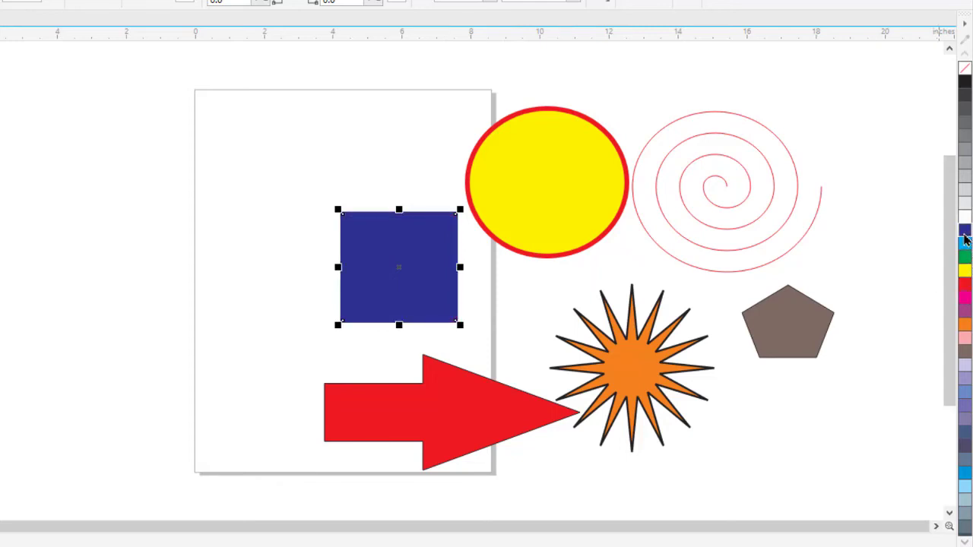
{"action": "right_click", "coordinate": [964, 278]}
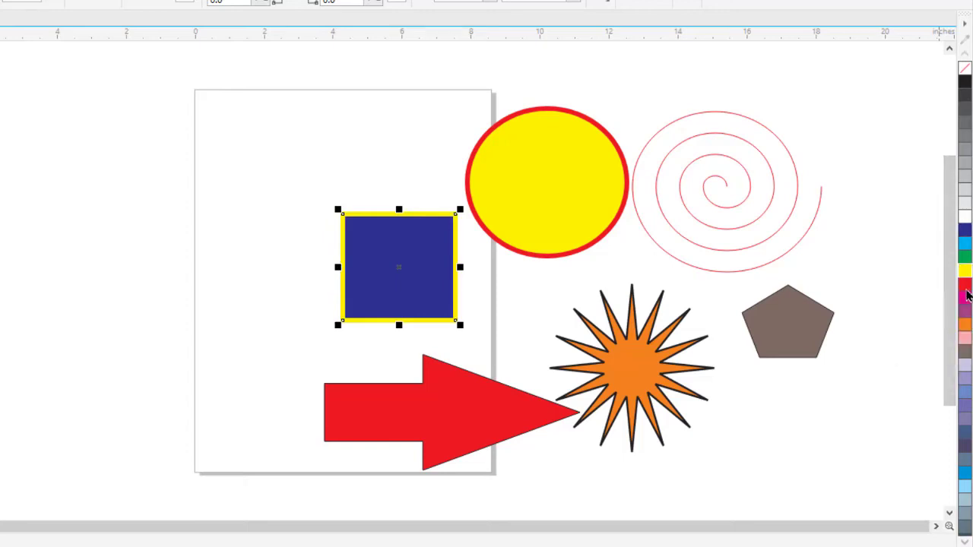
{"action": "right_click", "coordinate": [964, 292]}
{"action": "right_click", "coordinate": [964, 216]}
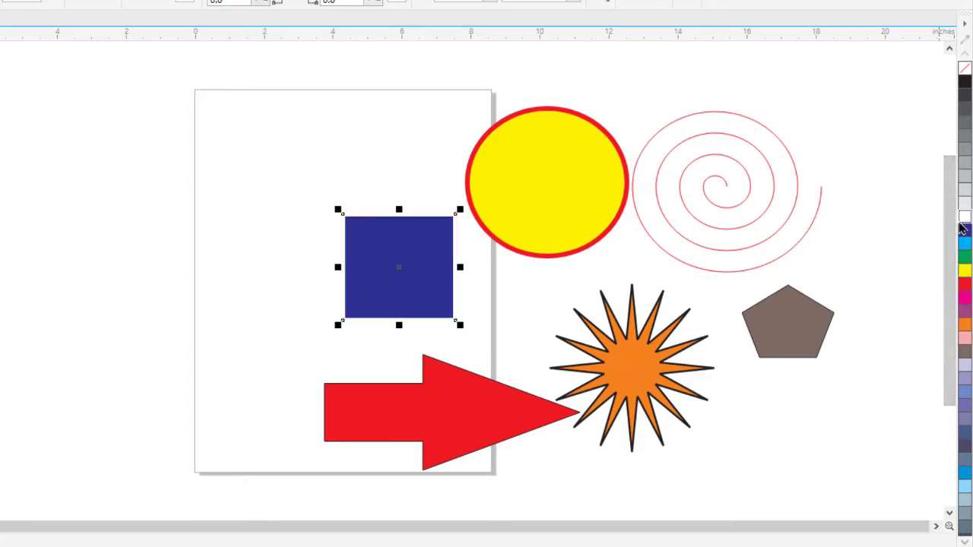
{"action": "right_click", "coordinate": [964, 325]}
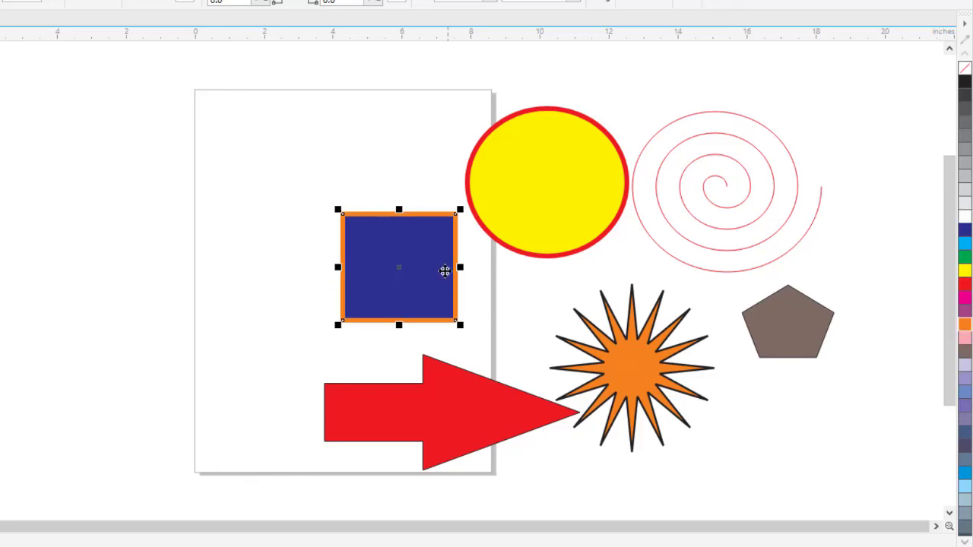
Give the orange star a red outline and a blue fill, and shift it slightly upward.
{"action": "left_click", "coordinate": [623, 353]}
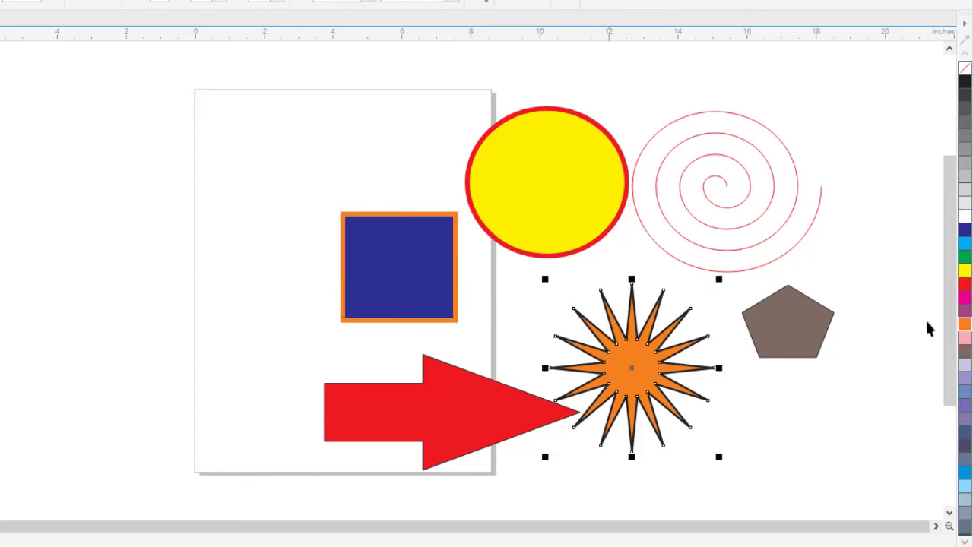
{"action": "right_click", "coordinate": [965, 286]}
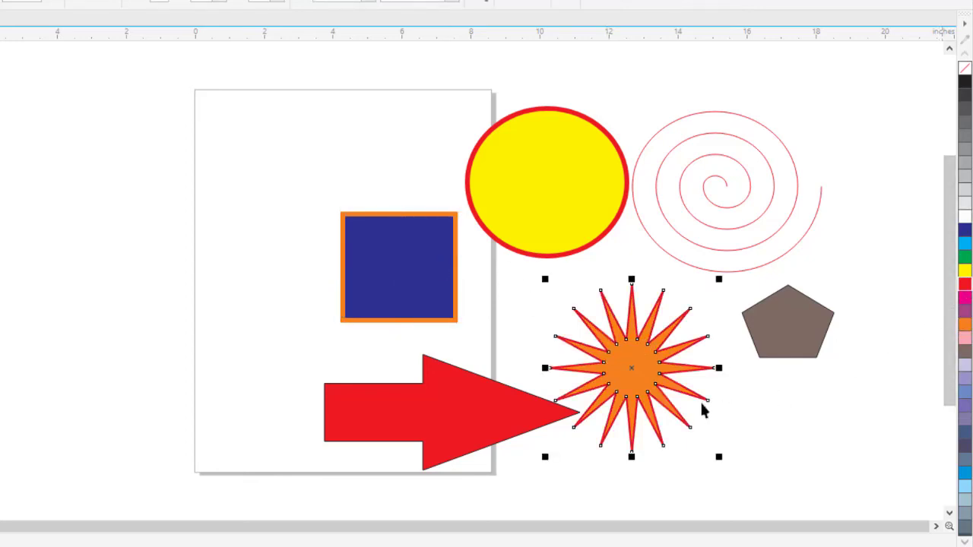
{"action": "left_click_drag", "start_coordinate": [643, 373], "coordinate": [648, 361]}
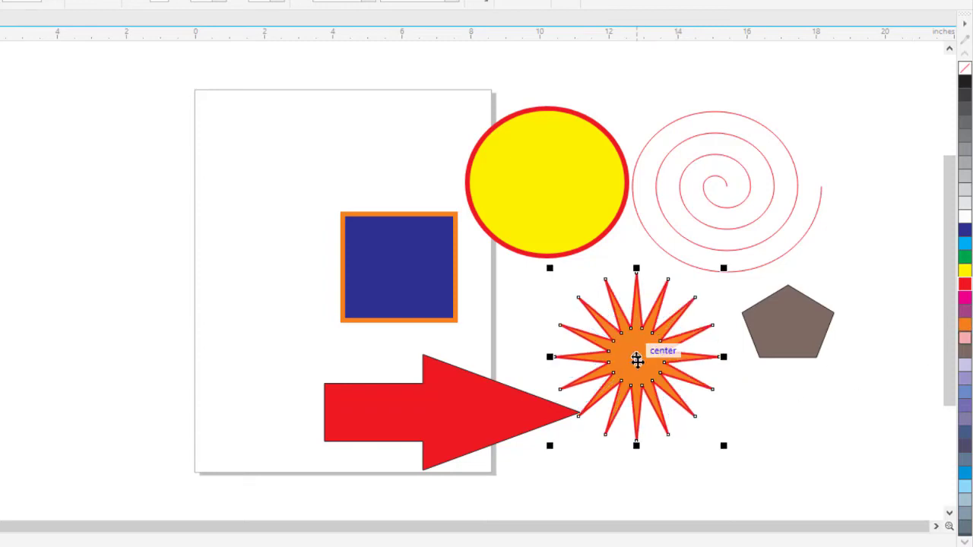
{"action": "left_click", "coordinate": [964, 234]}
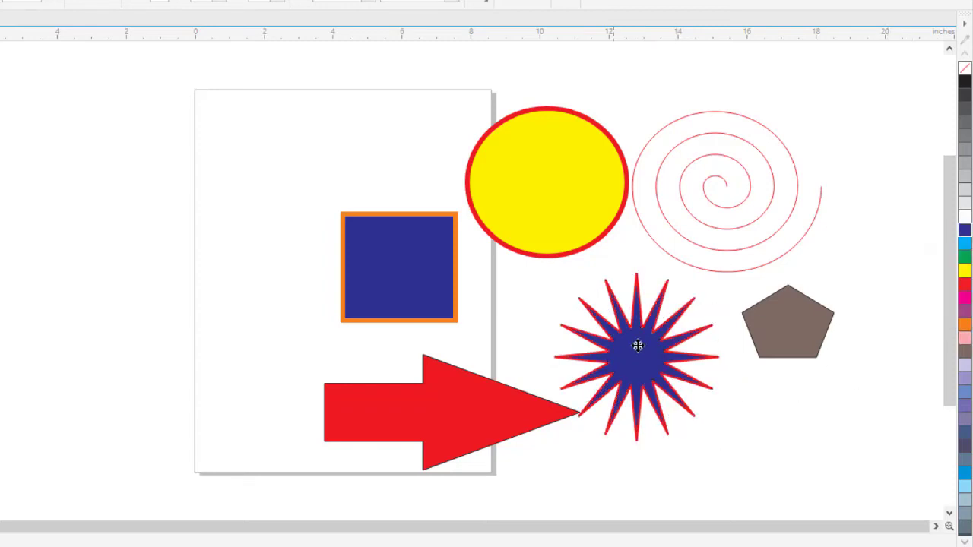
{"action": "mouse_move", "coordinate": [638, 346]}
{"action": "left_mouse_down"}
{"action": "mouse_move", "coordinate": [642, 339]}
{"action": "mouse_move", "coordinate": [640, 352]}
{"action": "left_mouse_up"}
Fill the yellow circle with blue and move it slightly up toward the page.
{"action": "left_click", "coordinate": [569, 192]}
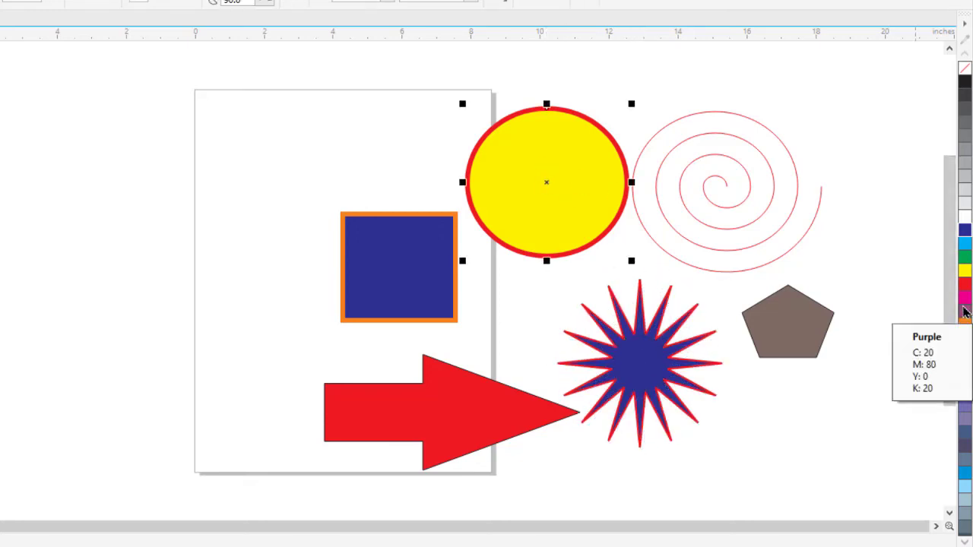
{"action": "left_click", "coordinate": [964, 233]}
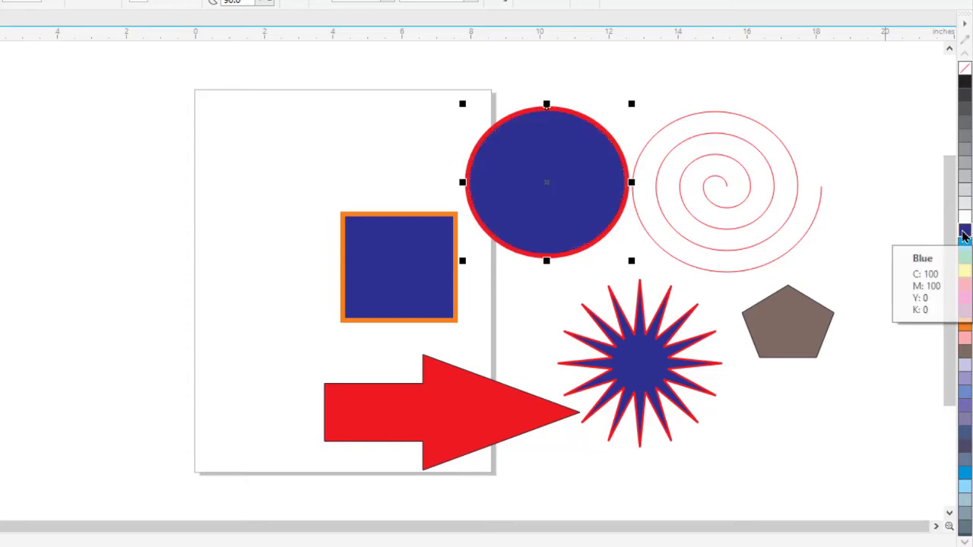
{"action": "left_click_drag", "start_coordinate": [504, 174], "coordinate": [573, 182]}
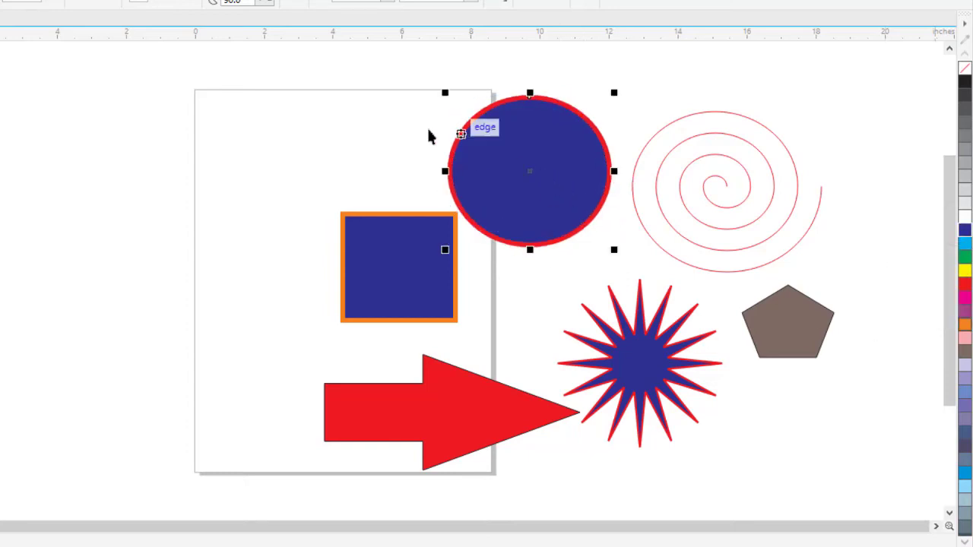
Move the spiral away from the other shapes and arrange the square, circle and red arrow so that they overlap.
{"action": "left_click_drag", "start_coordinate": [770, 214], "coordinate": [800, 194]}
{"action": "left_click_drag", "start_coordinate": [426, 271], "coordinate": [386, 245]}
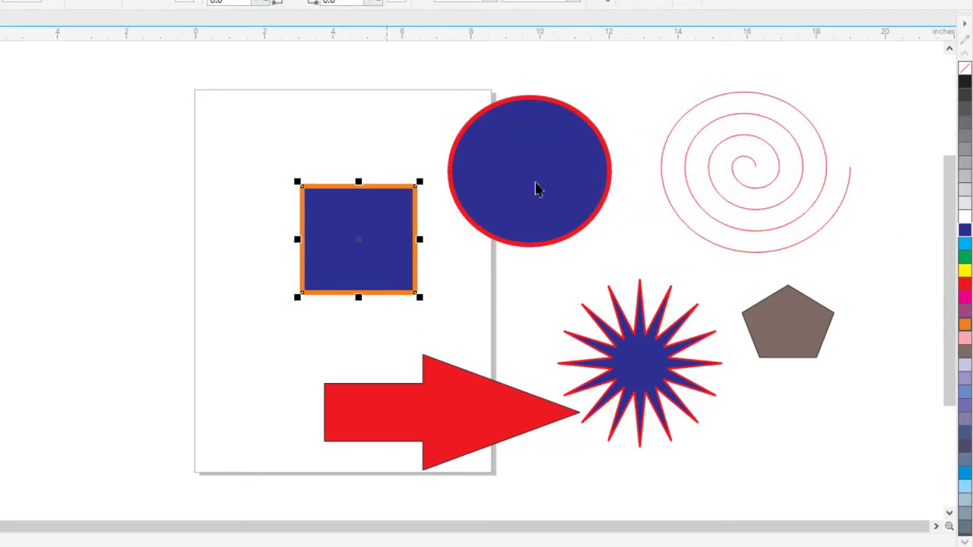
{"action": "left_click_drag", "start_coordinate": [537, 187], "coordinate": [514, 194]}
{"action": "left_click_drag", "start_coordinate": [423, 304], "coordinate": [378, 297]}
{"action": "left_click_drag", "start_coordinate": [370, 208], "coordinate": [422, 198]}
{"action": "left_click_drag", "start_coordinate": [390, 327], "coordinate": [424, 178]}
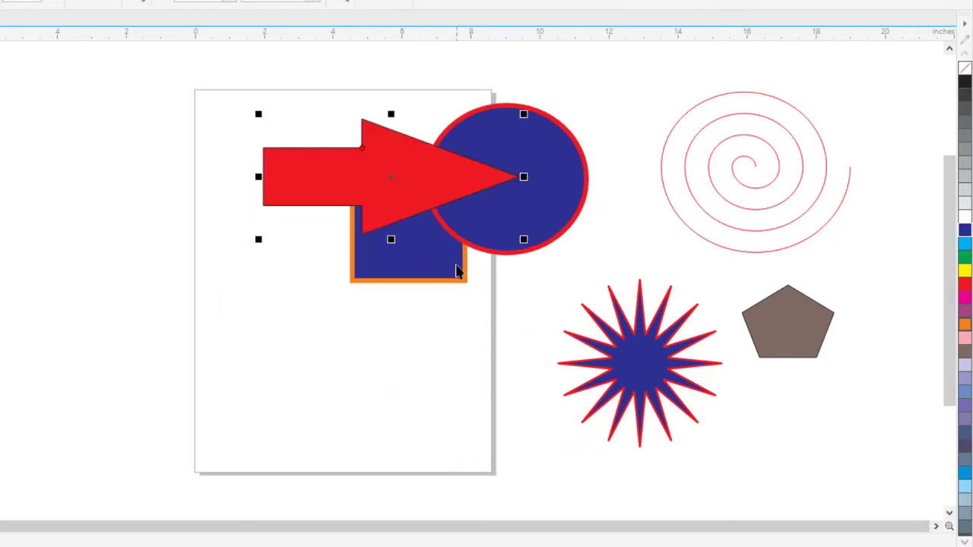
Fill the overlapped square with yellow and pull the red arrow slightly back from the blue circle.
{"action": "left_click", "coordinate": [459, 259]}
{"action": "left_click", "coordinate": [964, 269]}
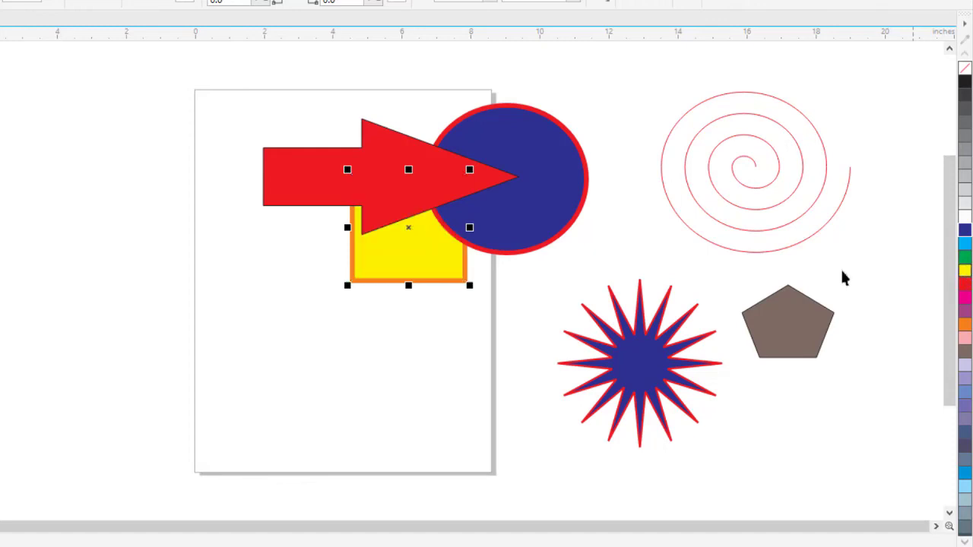
{"action": "left_click_drag", "start_coordinate": [424, 187], "coordinate": [395, 198]}
{"action": "left_click", "coordinate": [406, 264]}
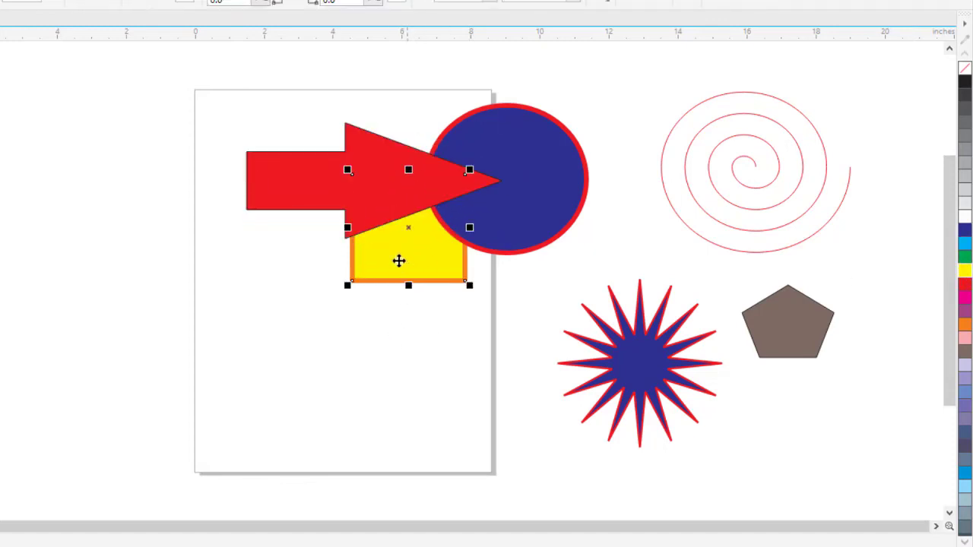
Nudge the blue circle, yellow square and red arrow slightly while keeping all three overlapping.
{"action": "left_click", "coordinate": [547, 182]}
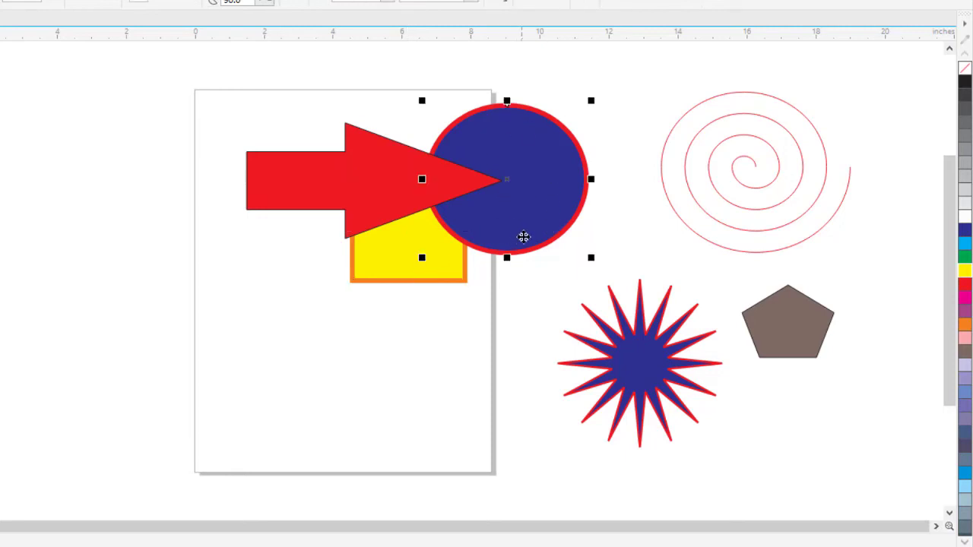
{"action": "mouse_move", "coordinate": [521, 233]}
{"action": "left_mouse_down"}
{"action": "mouse_move", "coordinate": [532, 256]}
{"action": "mouse_move", "coordinate": [530, 248]}
{"action": "left_mouse_up"}
{"action": "key", "text": "Escape"}
{"action": "left_click", "coordinate": [407, 274]}
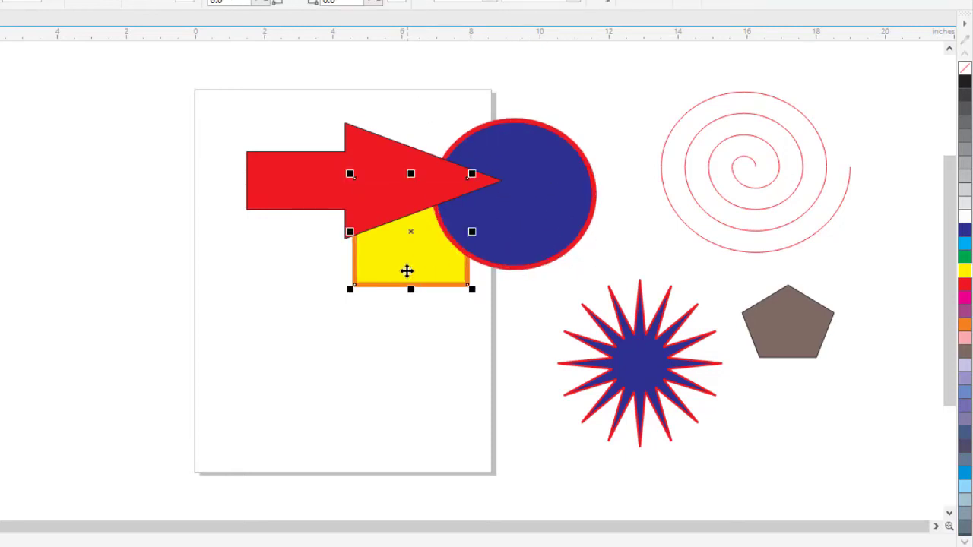
{"action": "left_click_drag", "start_coordinate": [371, 211], "coordinate": [374, 214]}
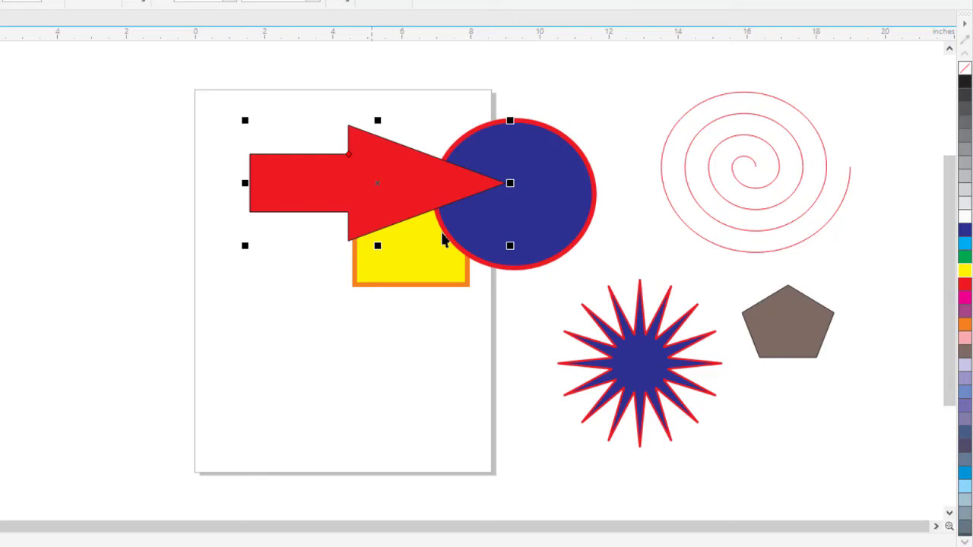
{"action": "key", "text": "Escape"}
{"action": "left_click", "coordinate": [426, 274]}
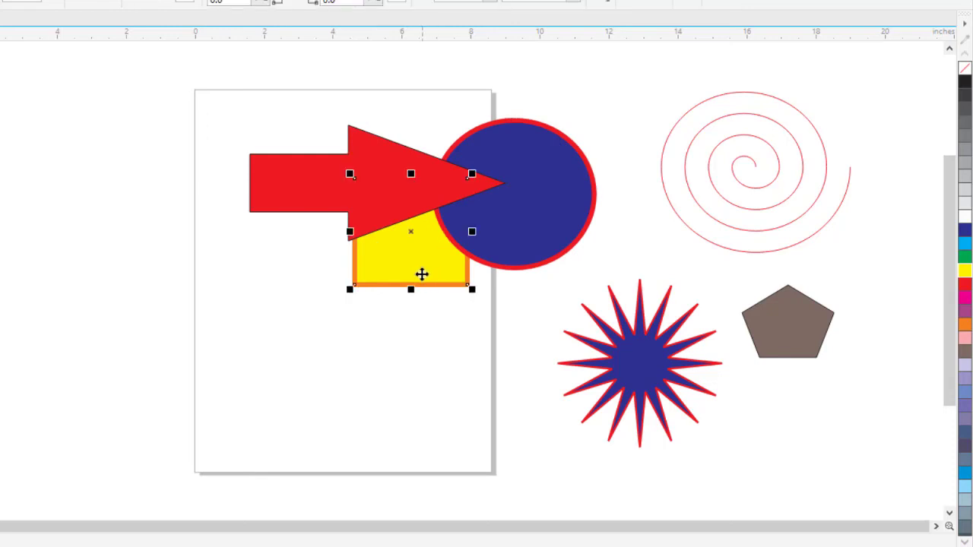
Move the blue circle further under the red arrow and bring it to the front of the page.
{"action": "left_click_drag", "start_coordinate": [542, 249], "coordinate": [519, 229]}
{"action": "right_click", "coordinate": [518, 230]}
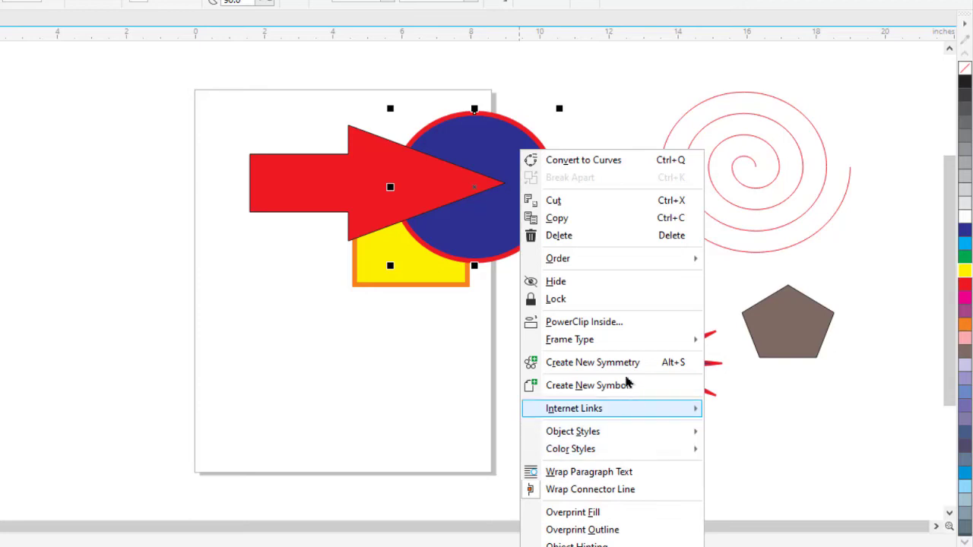
{"action": "mouse_move", "coordinate": [625, 405]}
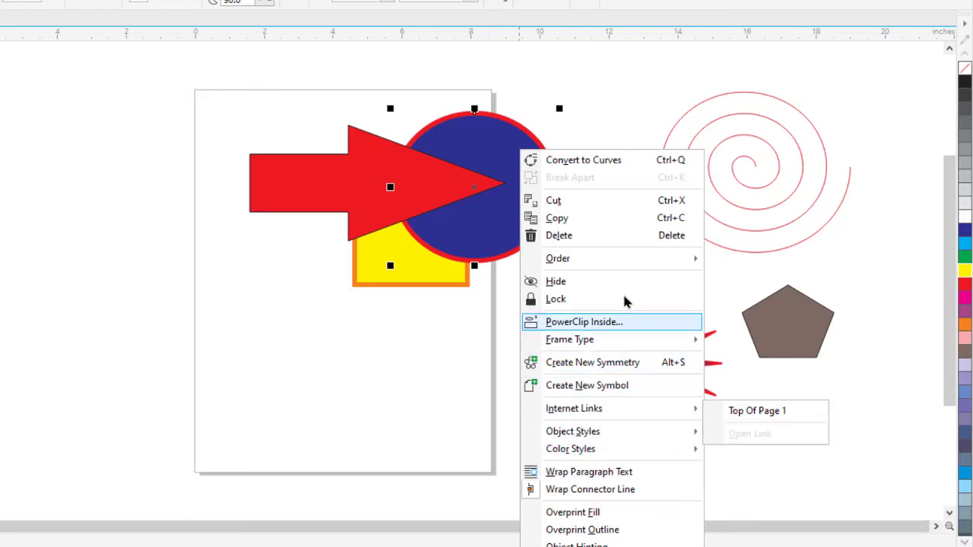
{"action": "mouse_move", "coordinate": [564, 258]}
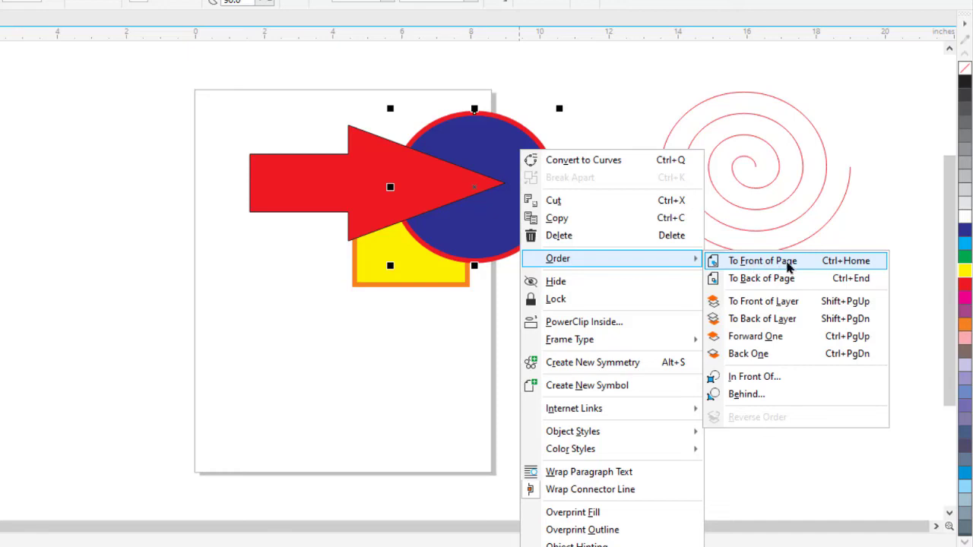
{"action": "left_click", "coordinate": [788, 262]}
Nudge the blue circle over the arrow and square, and send it to the back of the page.
{"action": "left_click_drag", "start_coordinate": [460, 205], "coordinate": [457, 212]}
{"action": "right_click", "coordinate": [457, 212]}
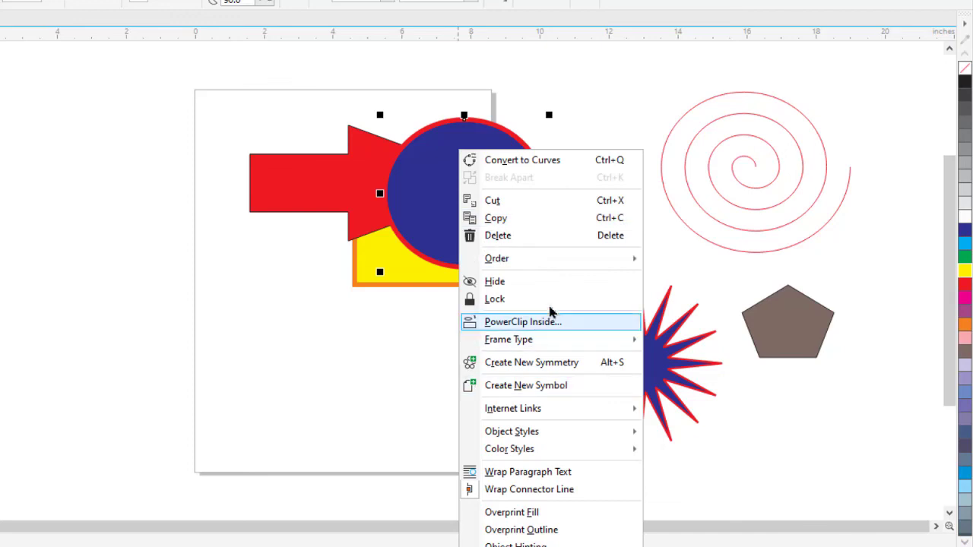
{"action": "mouse_move", "coordinate": [600, 260]}
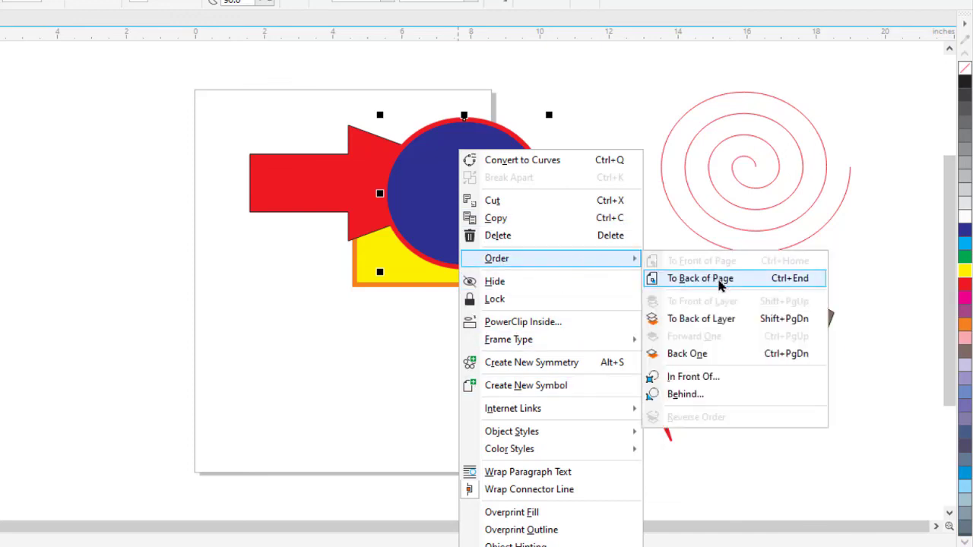
{"action": "left_click", "coordinate": [720, 279]}
Nudge the blue circle slightly behind the red arrow and yellow square, and bring it to the front of the page.
{"action": "mouse_move", "coordinate": [499, 221]}
{"action": "left_mouse_down"}
{"action": "mouse_move", "coordinate": [515, 240]}
{"action": "mouse_move", "coordinate": [513, 230]}
{"action": "left_mouse_up"}
{"action": "right_click", "coordinate": [513, 230]}
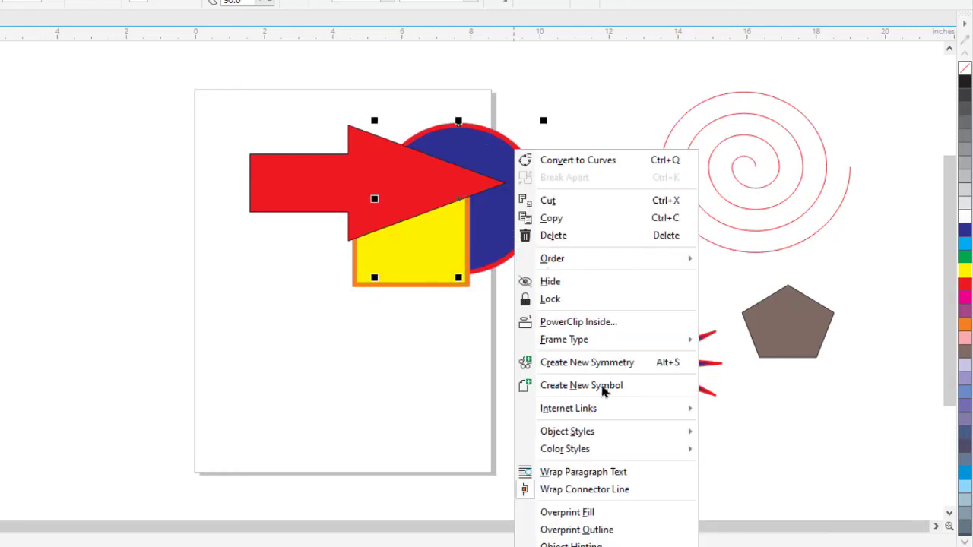
{"action": "mouse_move", "coordinate": [677, 264]}
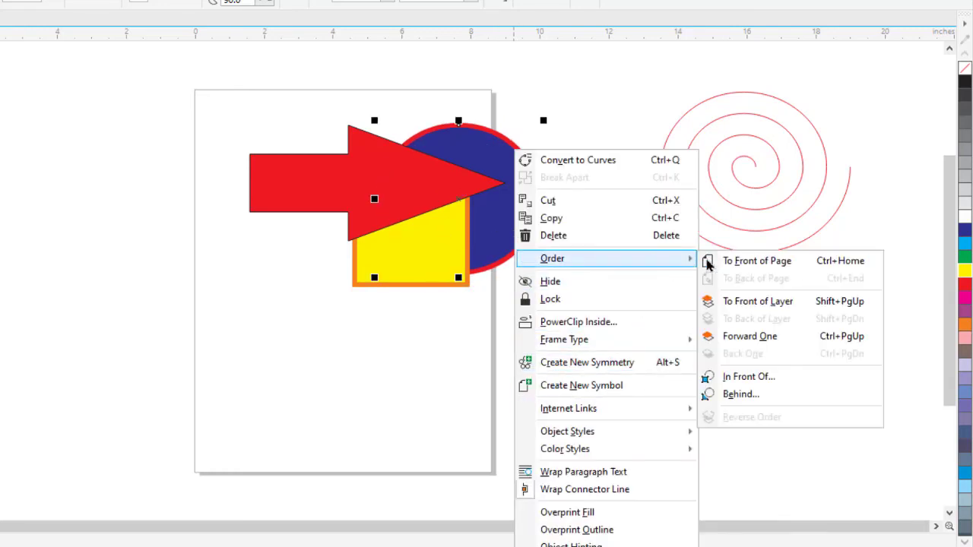
{"action": "left_click", "coordinate": [752, 260]}
Move the blue circle further over the arrow and square, and send it to the back of the layer.
{"action": "left_click_drag", "start_coordinate": [528, 223], "coordinate": [505, 218]}
{"action": "right_click", "coordinate": [506, 218]}
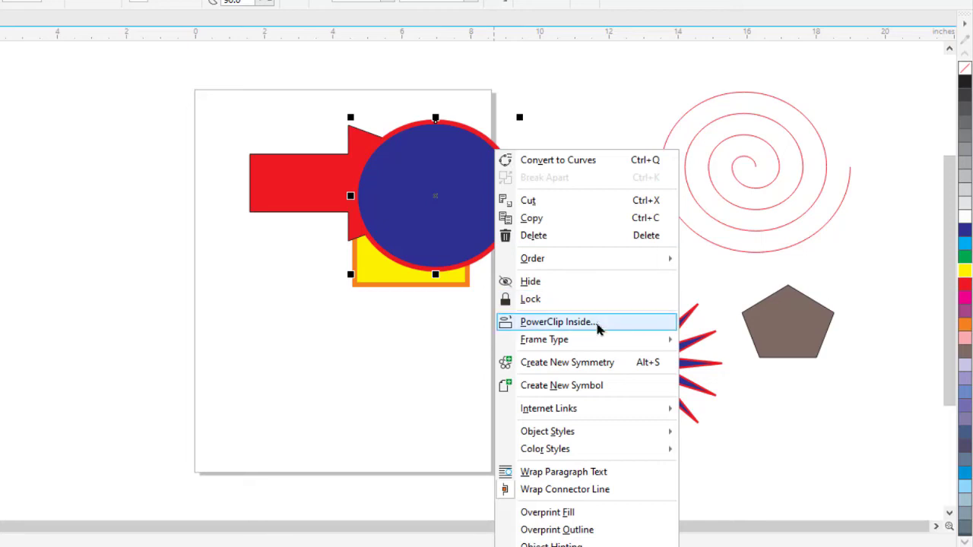
{"action": "mouse_move", "coordinate": [602, 260]}
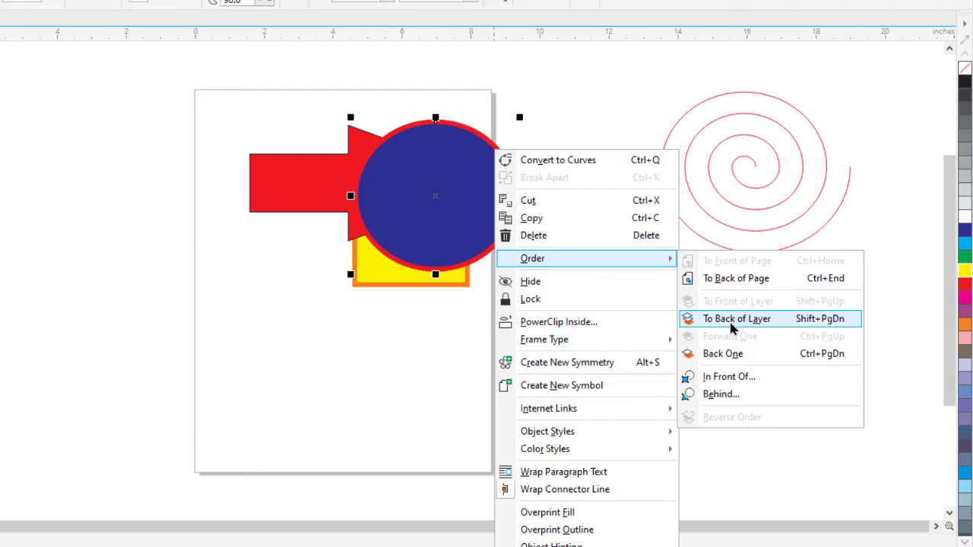
{"action": "left_click", "coordinate": [732, 325]}
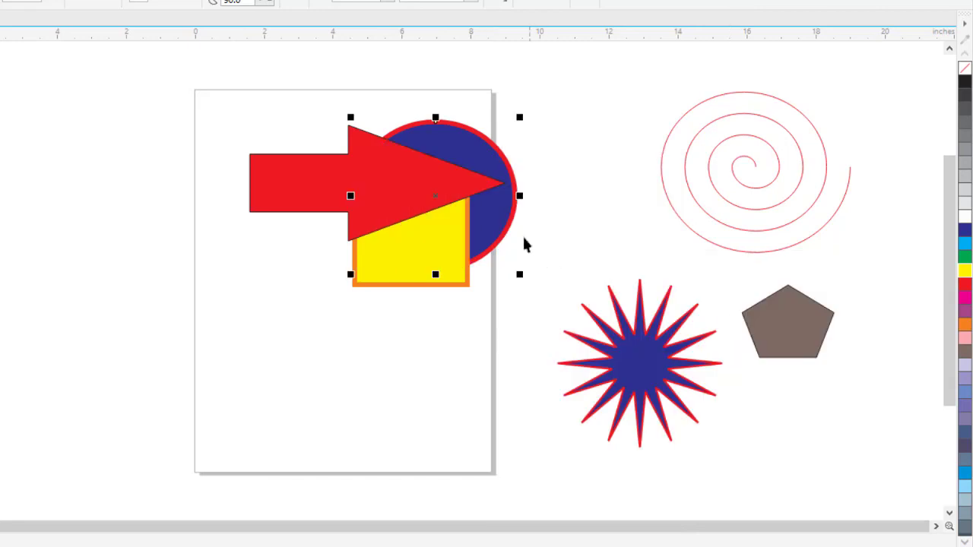
Shift the blue circle toward the arrow's tip and bring it forward one level, between the square and the arrow.
{"action": "left_click_drag", "start_coordinate": [506, 220], "coordinate": [535, 222]}
{"action": "right_click", "coordinate": [511, 225]}
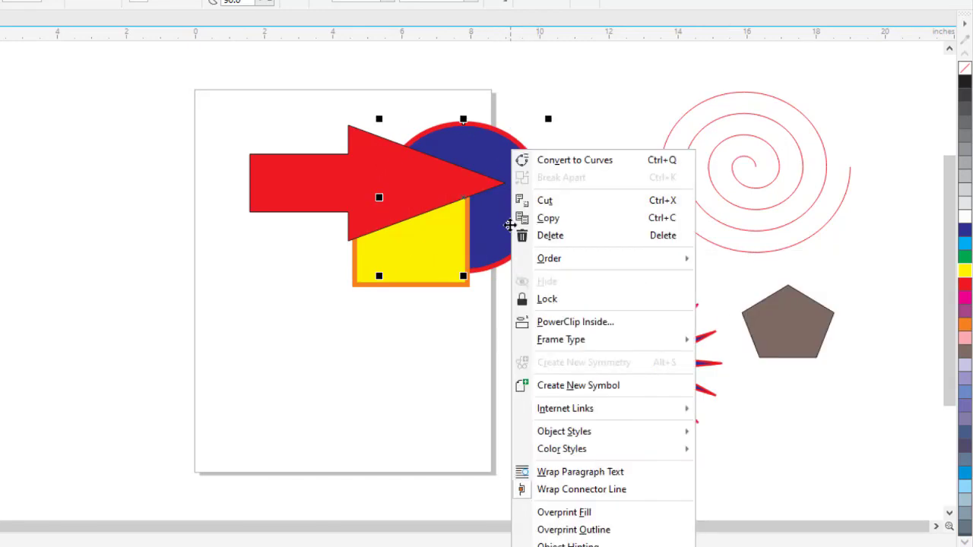
{"action": "mouse_move", "coordinate": [648, 256]}
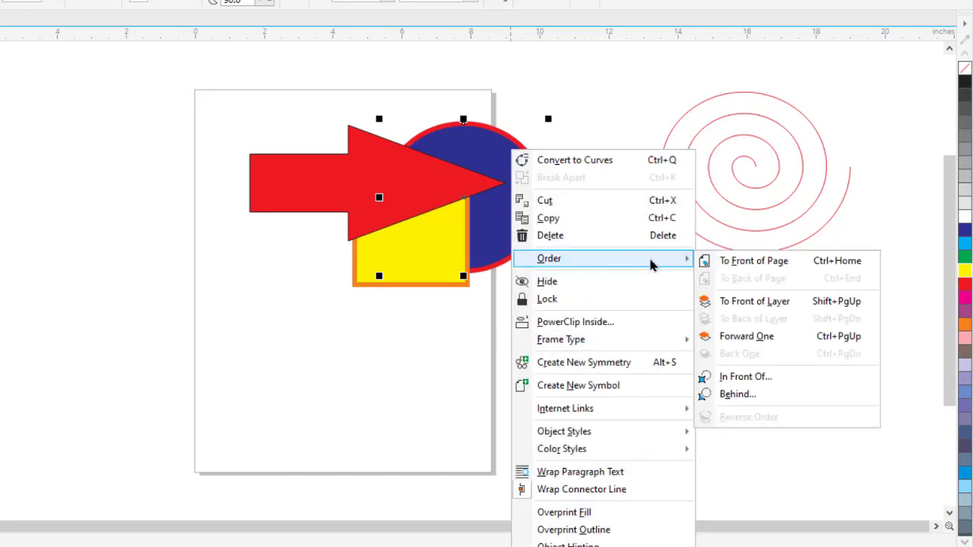
{"action": "left_click", "coordinate": [753, 339]}
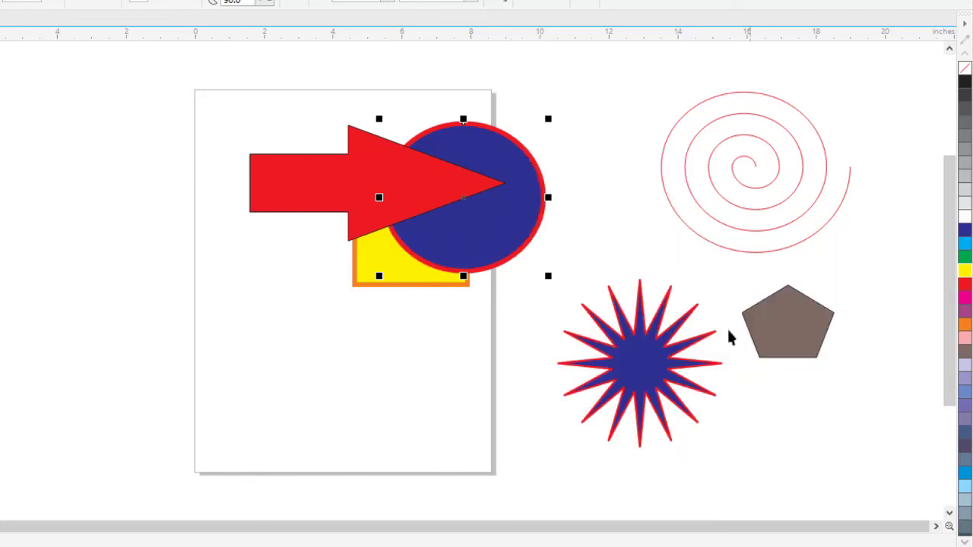
Move the blue circle slightly further under the red arrow and review its stacking order options without applying any.
{"action": "mouse_move", "coordinate": [500, 228]}
{"action": "left_mouse_down"}
{"action": "mouse_move", "coordinate": [509, 239]}
{"action": "mouse_move", "coordinate": [506, 225]}
{"action": "left_mouse_up"}
{"action": "right_click", "coordinate": [467, 217]}
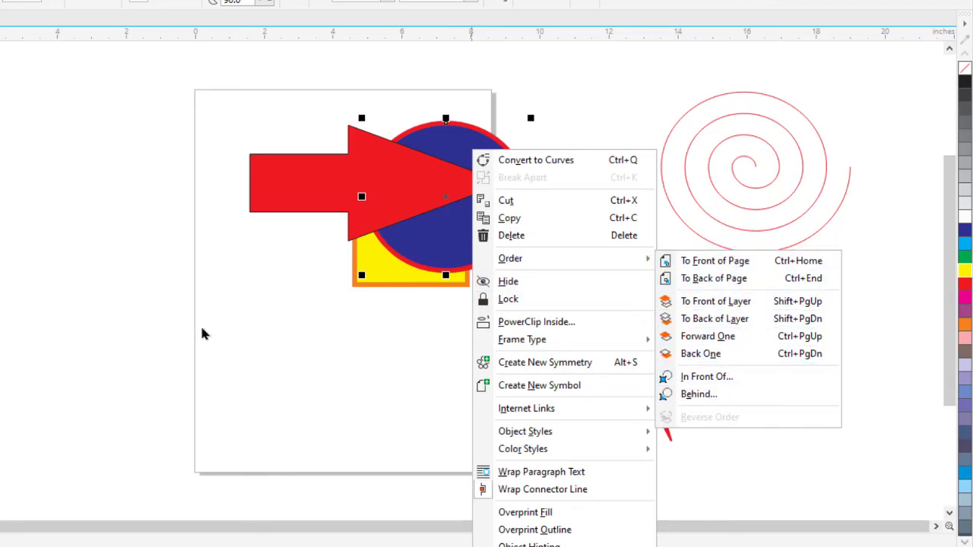
{"action": "left_click", "coordinate": [274, 334]}
{"action": "left_click", "coordinate": [503, 238]}
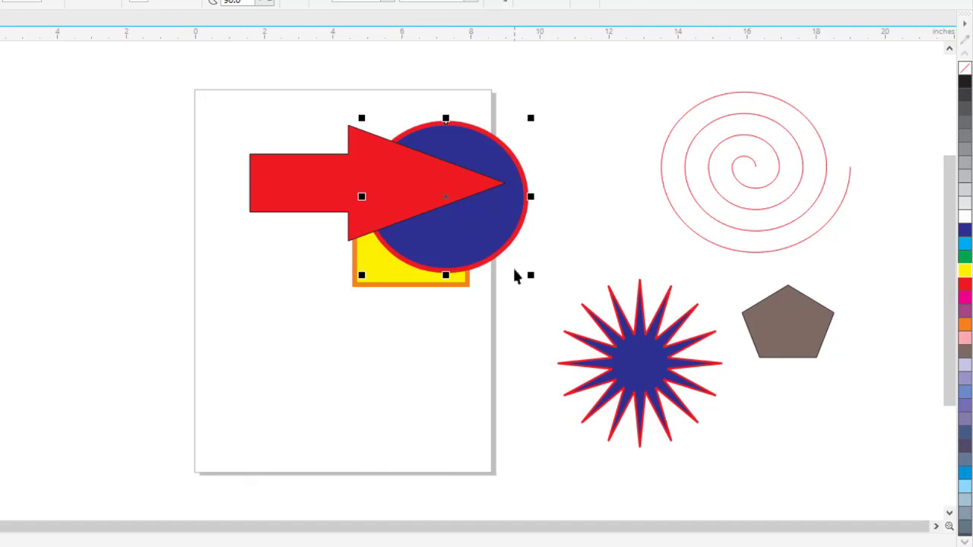
Alternate the blue circle between the front and the back of the layer three times, ending at the back.
{"action": "key", "text": "shift+Page_Up"}
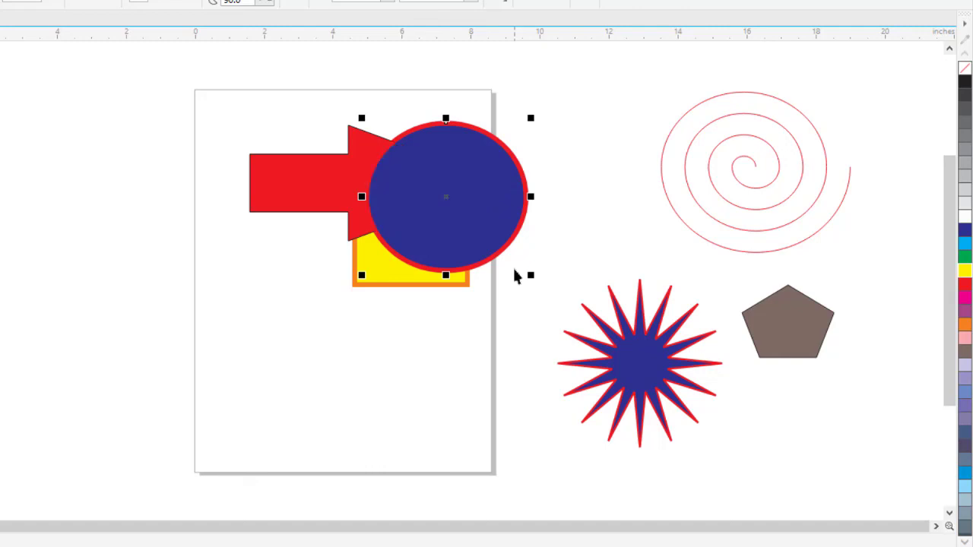
{"action": "key", "text": "shift+Page_Down"}
{"action": "key", "text": "shift+Page_Up"}
{"action": "key", "text": "shift+Page_Down"}
{"action": "key", "text": "shift+Page_Up"}
{"action": "key", "text": "shift+Page_Down"}
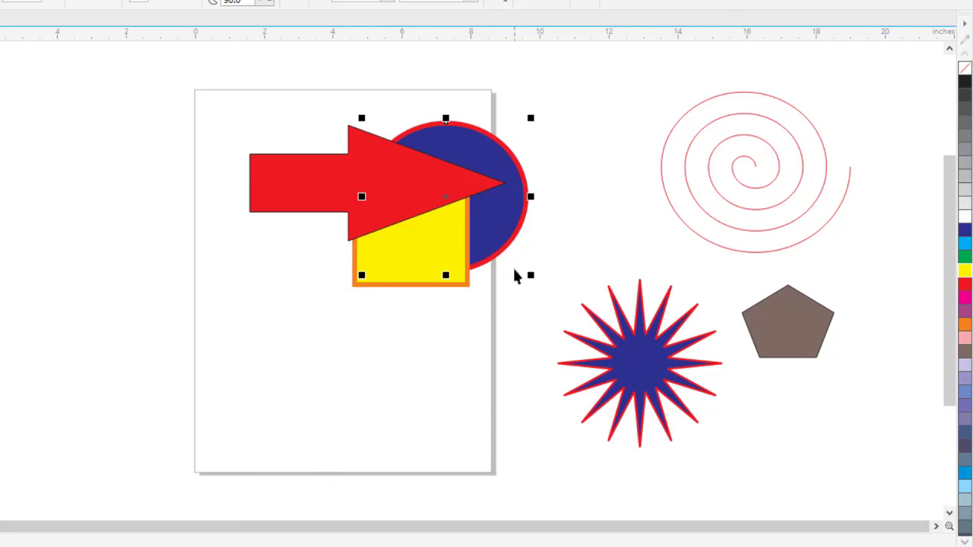
Step the blue circle forward level by level above the arrow, back behind the square, and forward above the arrow again.
{"action": "key", "text": "ctrl+Page_Up"}
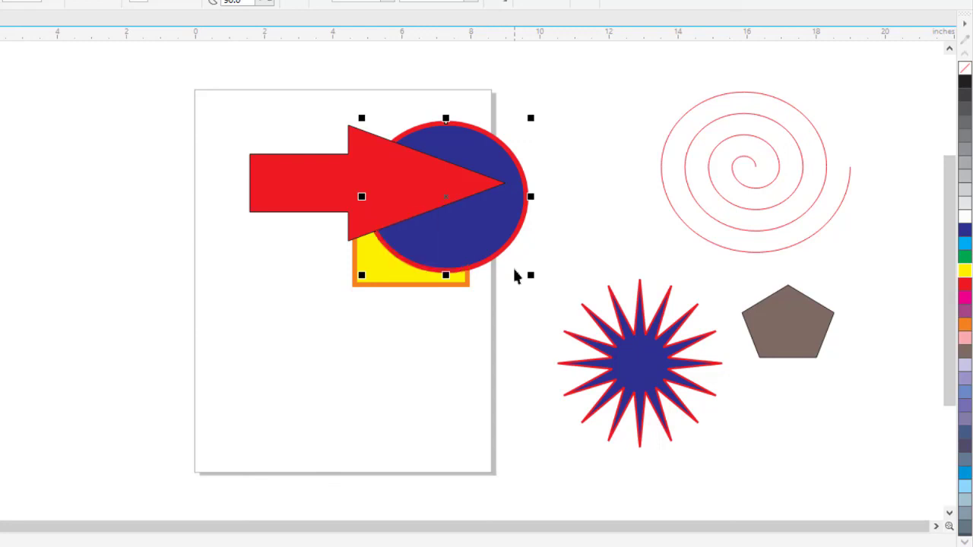
{"action": "key", "text": "ctrl+Page_Up"}
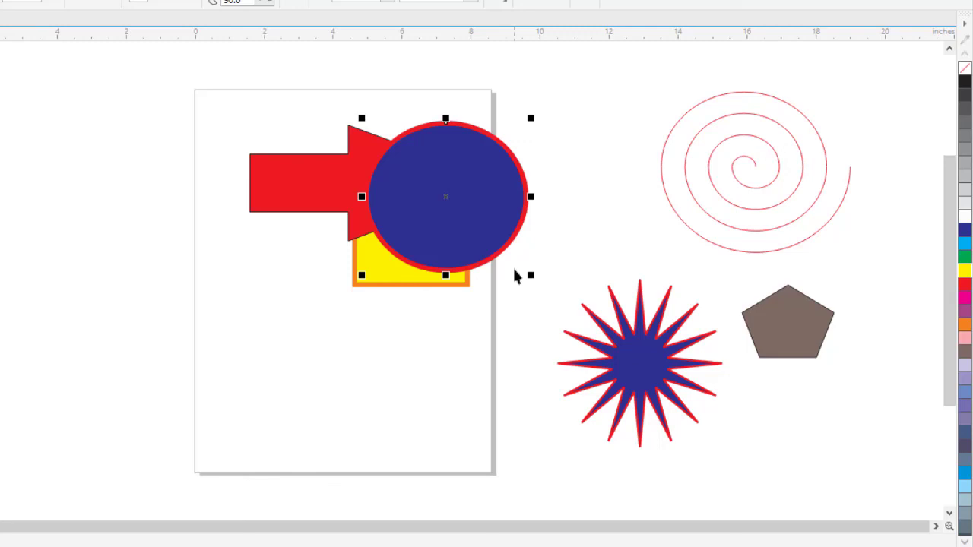
{"action": "key", "text": "ctrl+Page_Down"}
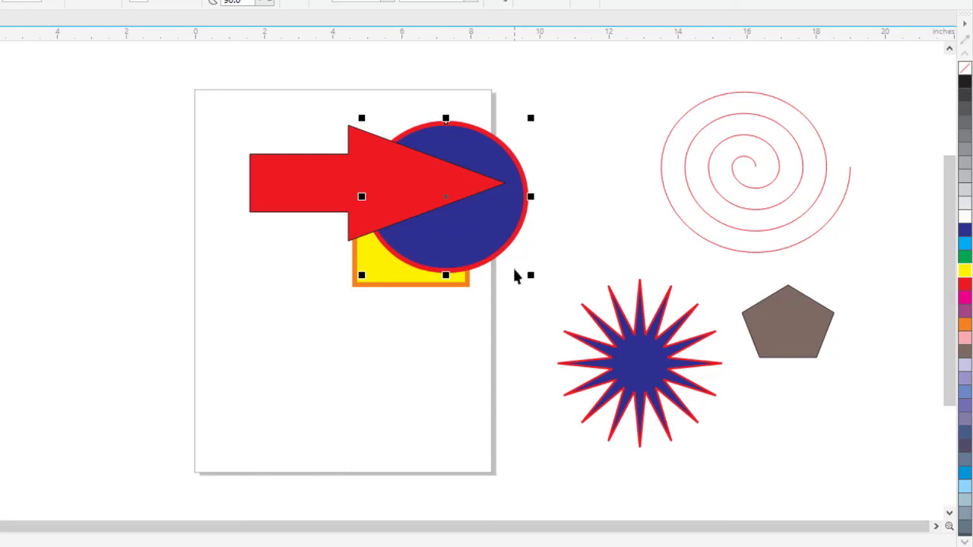
{"action": "key", "text": "ctrl+Page_Down"}
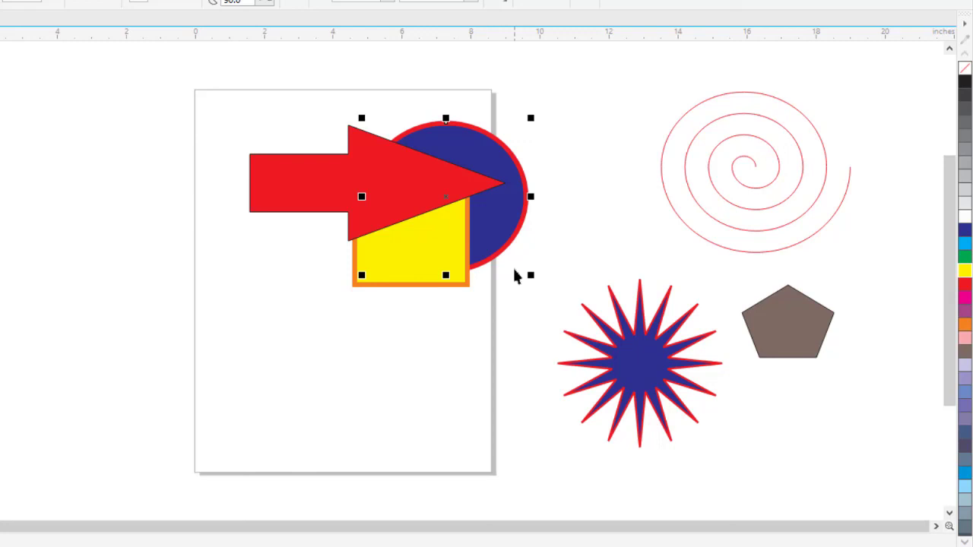
{"action": "key", "text": "ctrl+Page_Up"}
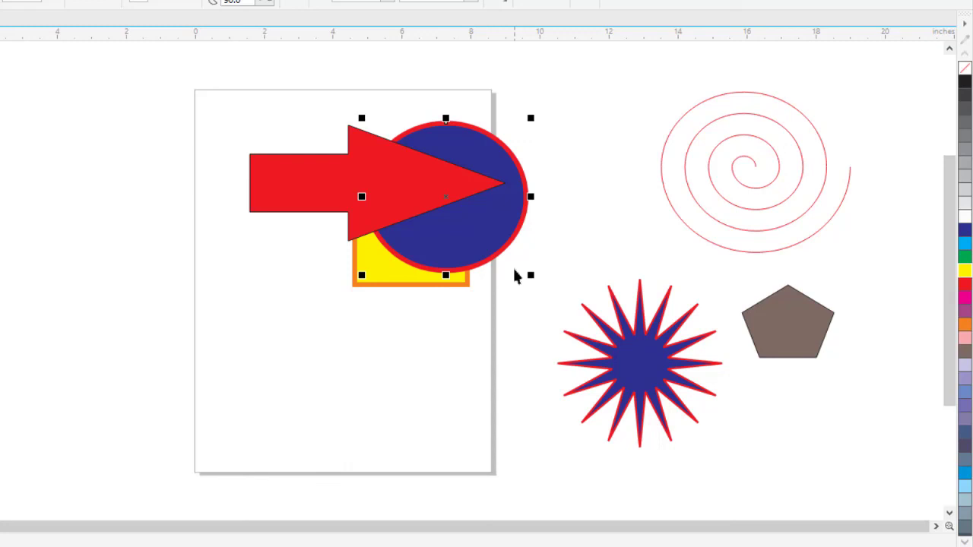
{"action": "key", "text": "ctrl+Page_Up"}
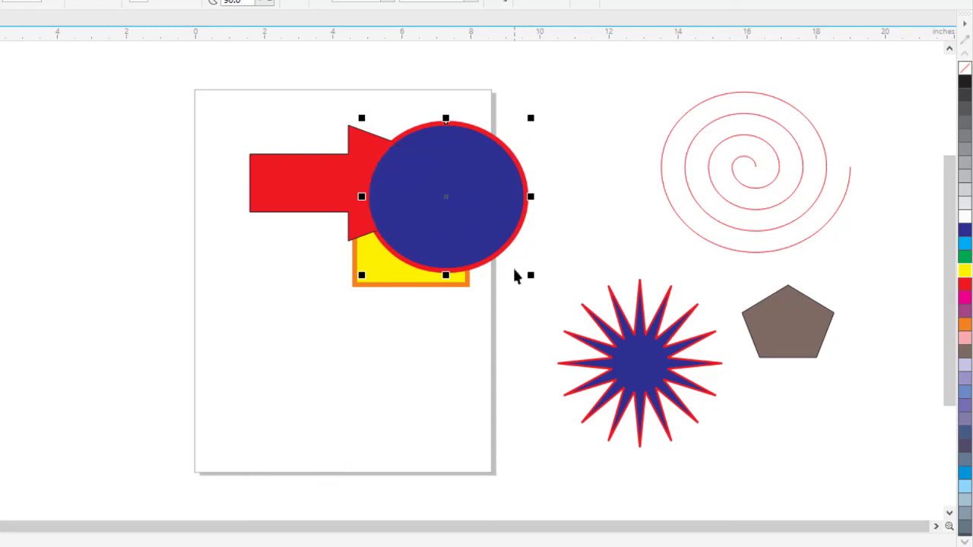